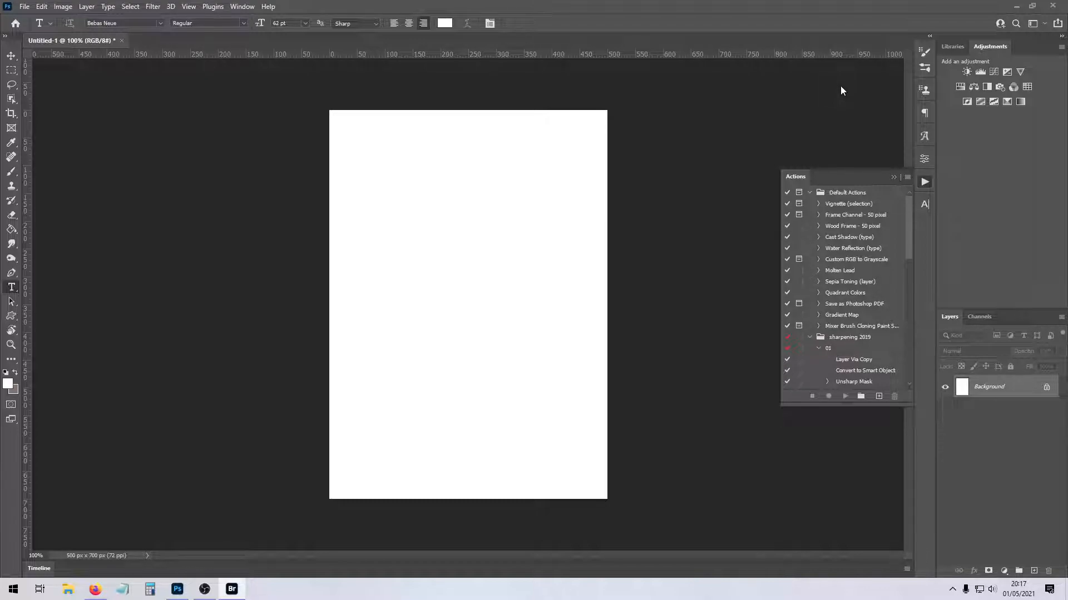
click(138, 121)
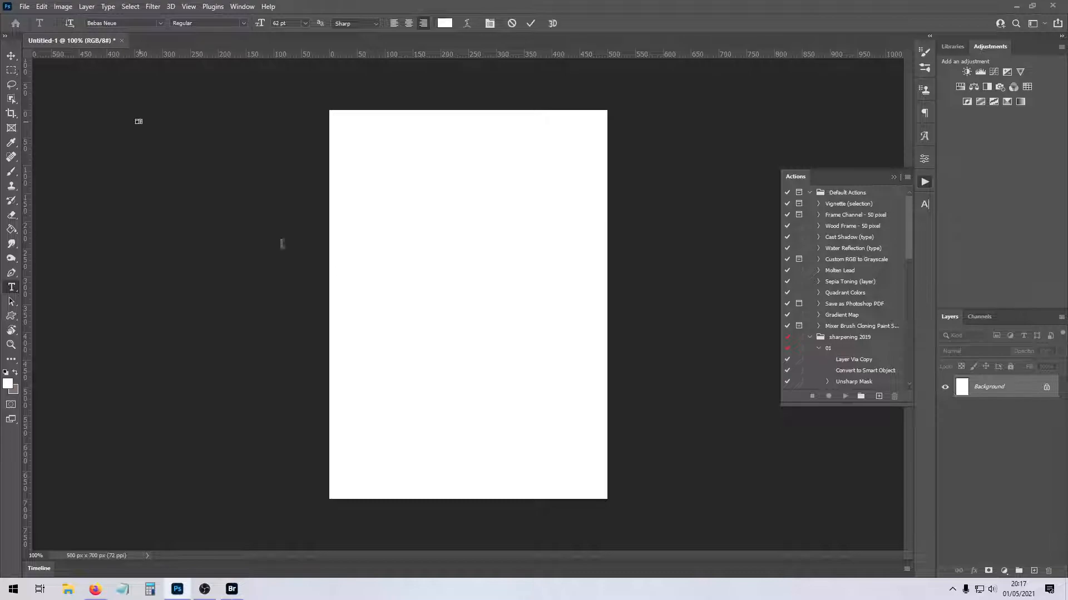
click(12, 70)
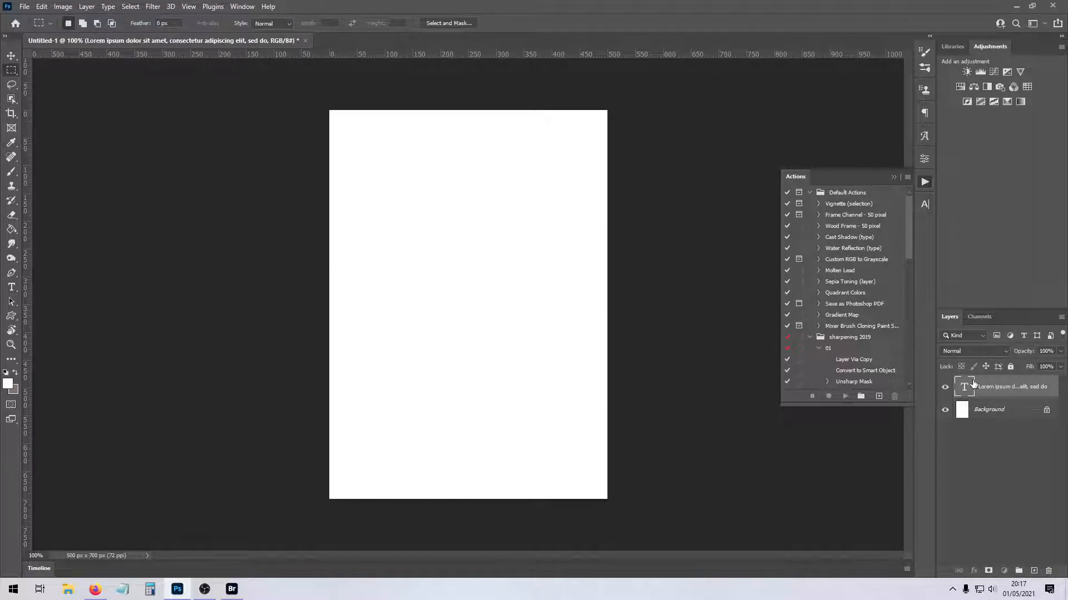
key(Delete)
- Paste the photo of the woman onto the canvas and position it so she stands on the left half
key(ctrl+v)
key(ctrl+t)
drag(497, 379, 397, 393)
key(Return)
- Select the woman with the Object Selection tool and mask out the rest of the photo
key(m)
click(11, 98)
drag(322, 153, 534, 481)
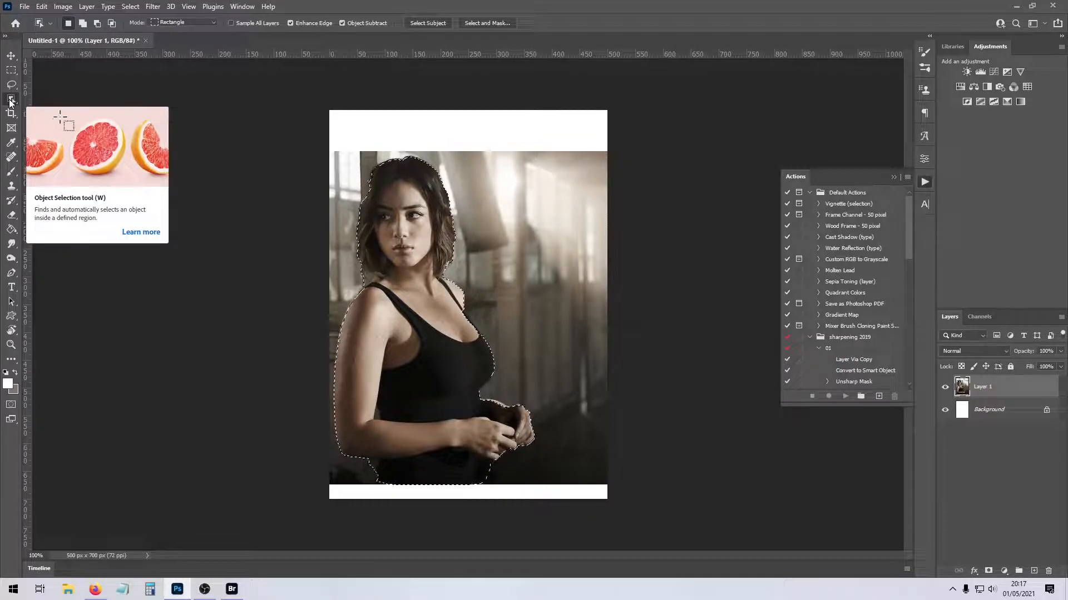
right_click(11, 100)
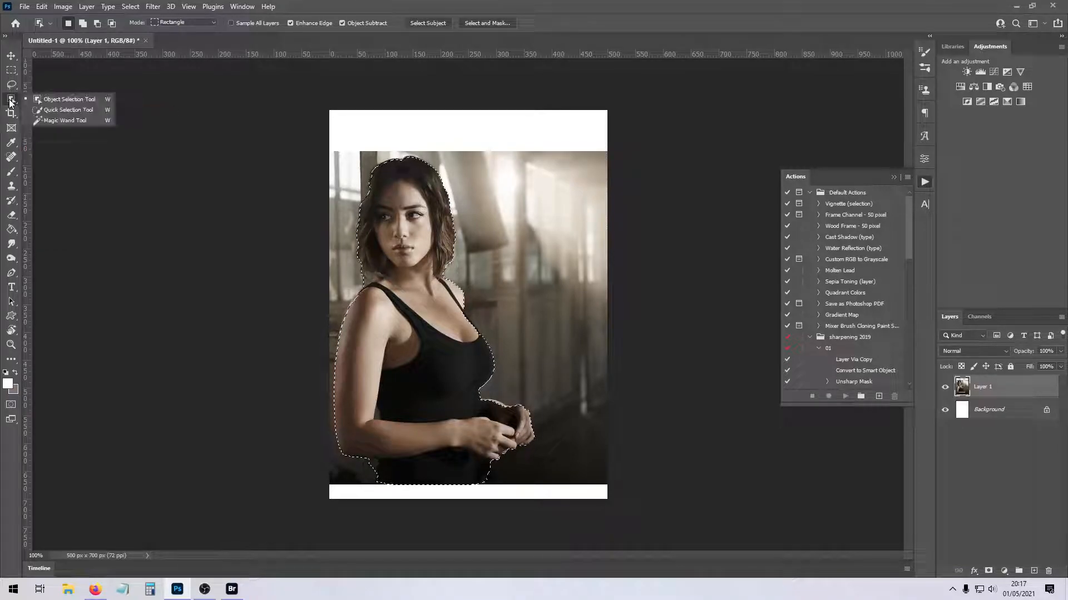
click(8, 100)
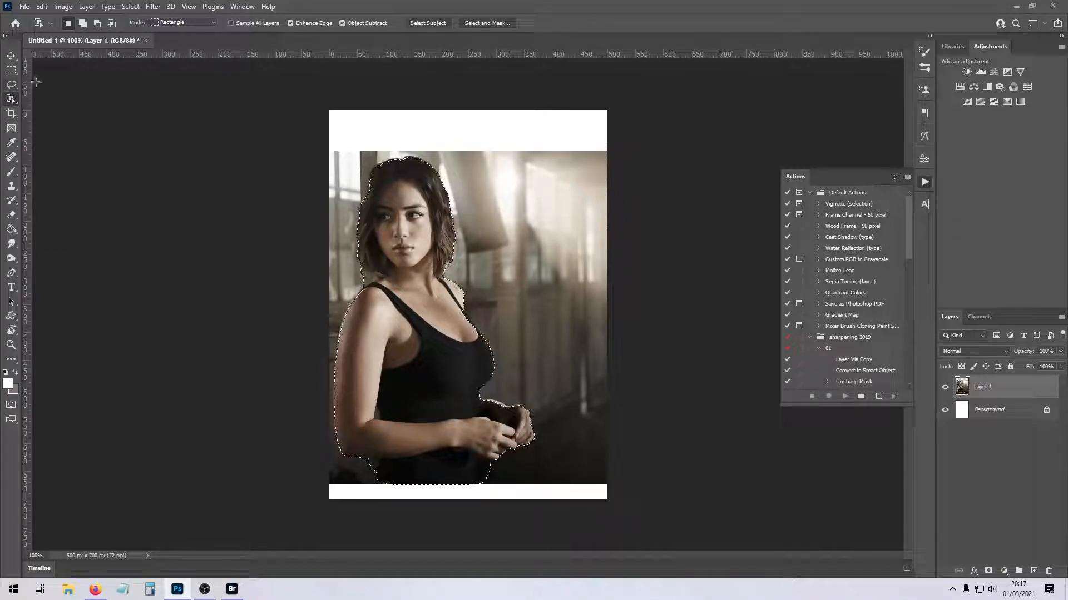
click(988, 571)
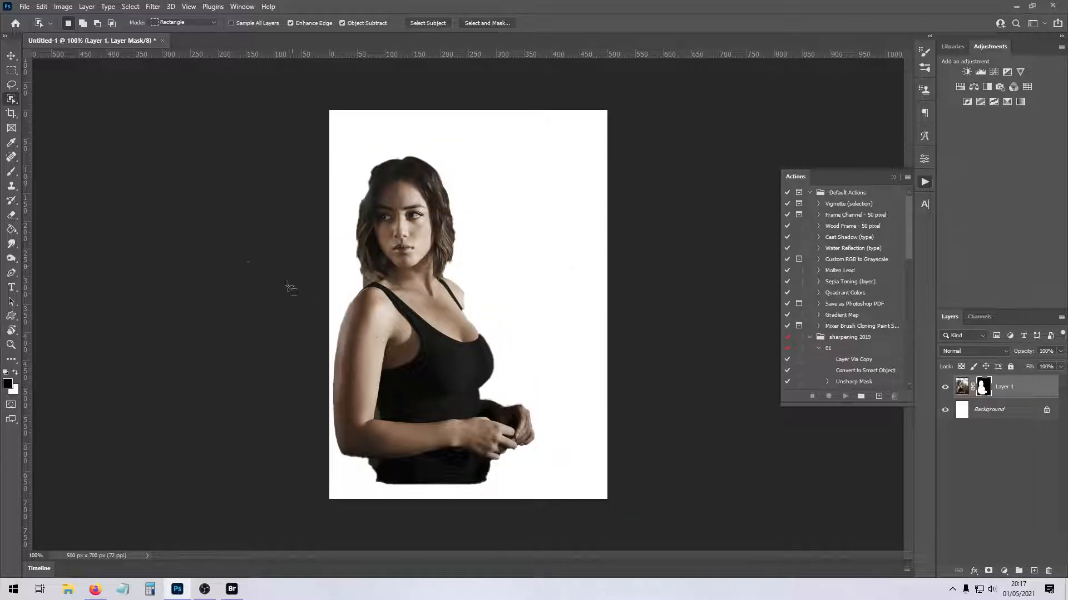
- Switch to Bridge and open 05.png from the Cyberpunk Themed folder in Textures > Mine
click(12, 216)
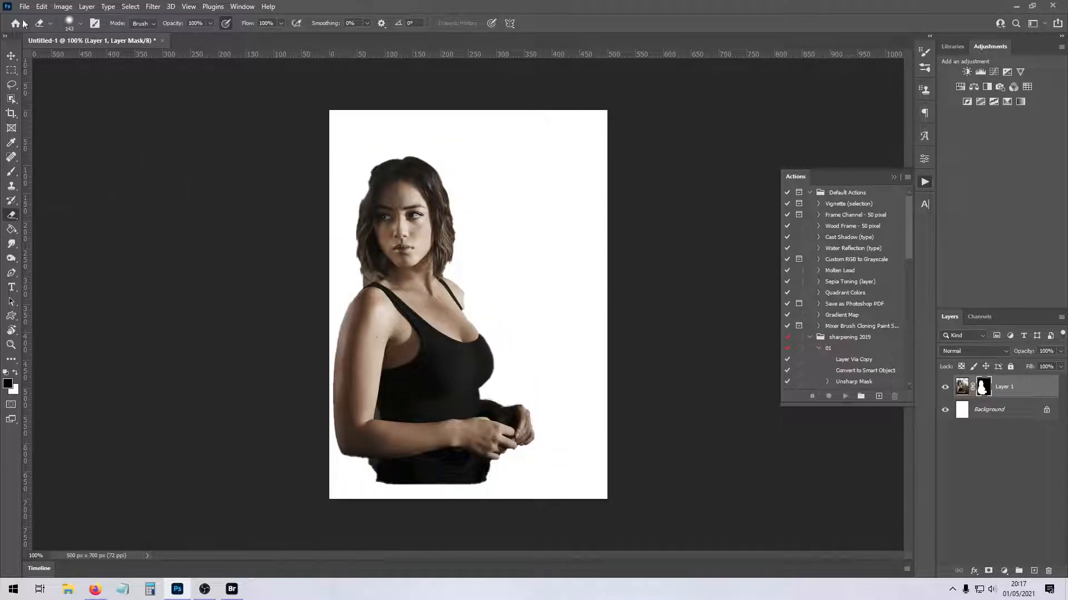
click(232, 589)
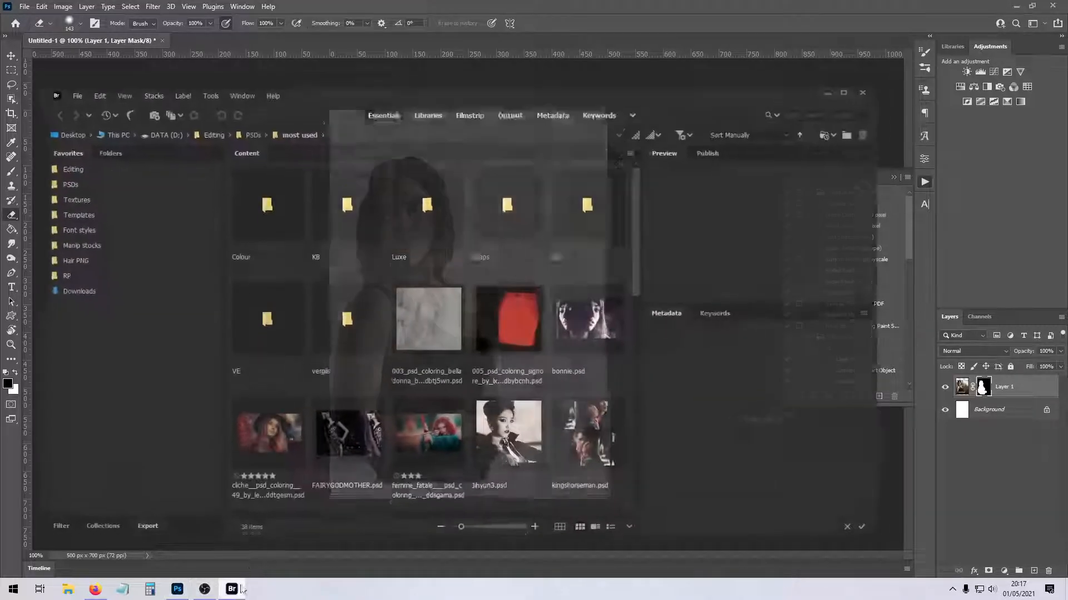
click(71, 190)
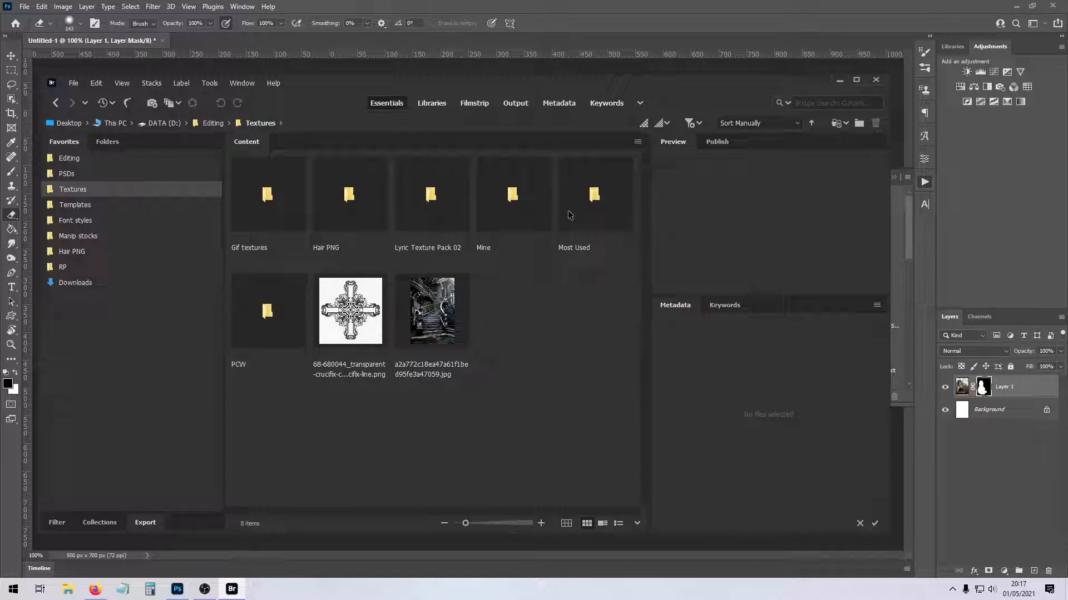
click(523, 209)
double_click(532, 209)
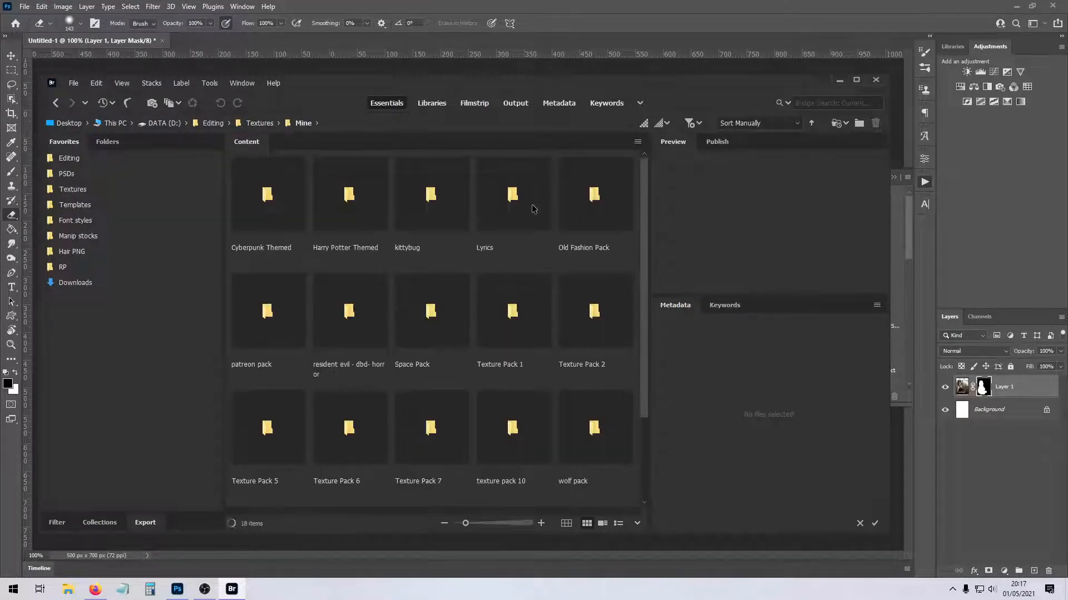
double_click(289, 211)
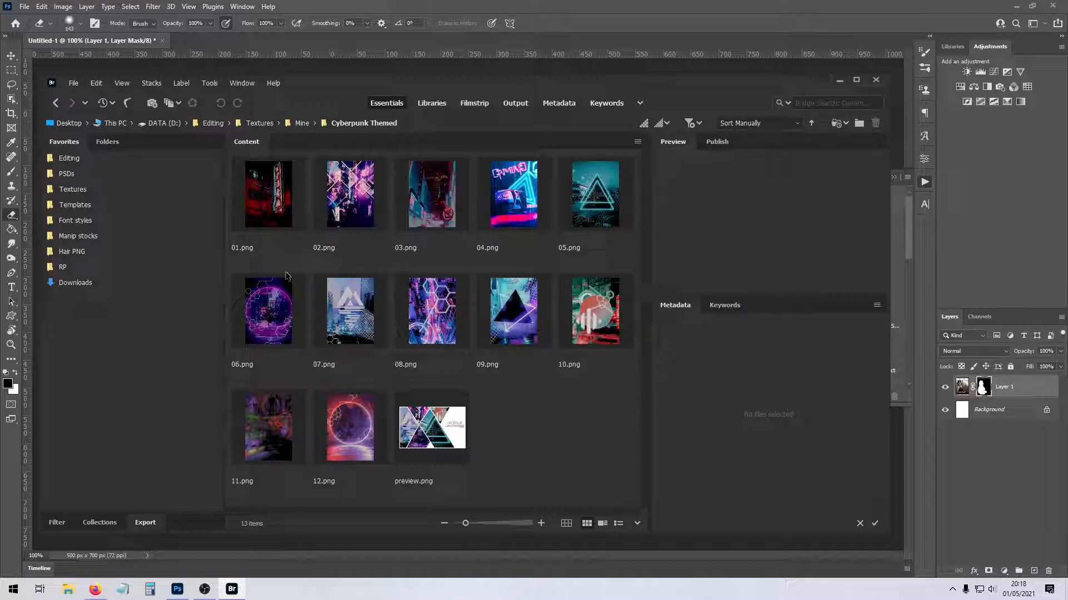
double_click(596, 205)
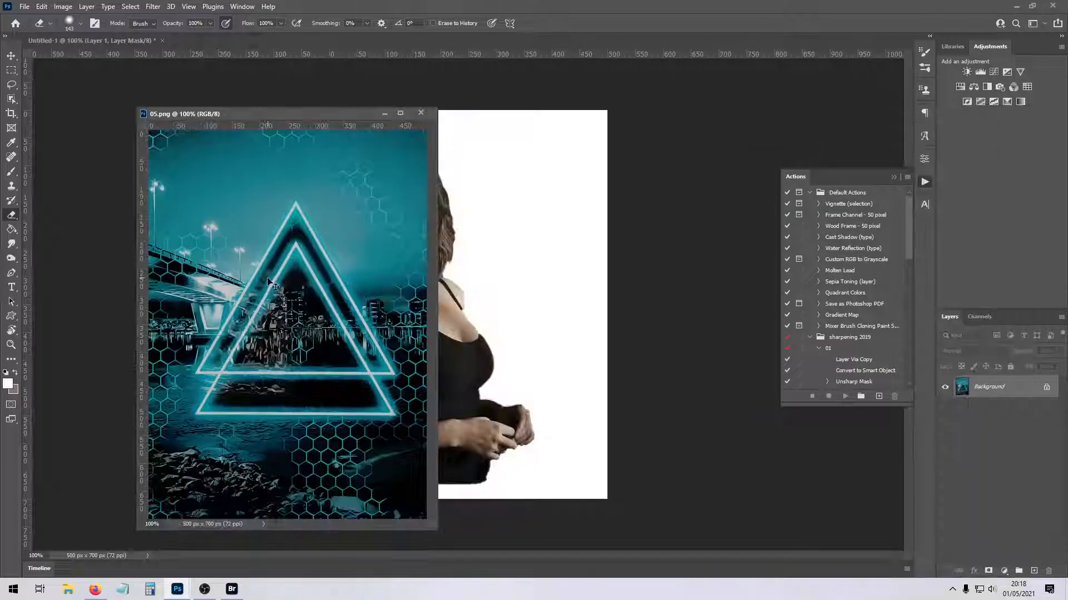
- Copy the 05.png texture into the composition, align it to the whole canvas and place its layer behind the woman
drag(267, 277, 503, 269)
click(428, 115)
click(500, 260)
key(ctrl+z)
key(ctrl+t)
drag(511, 268, 454, 257)
key(Return)
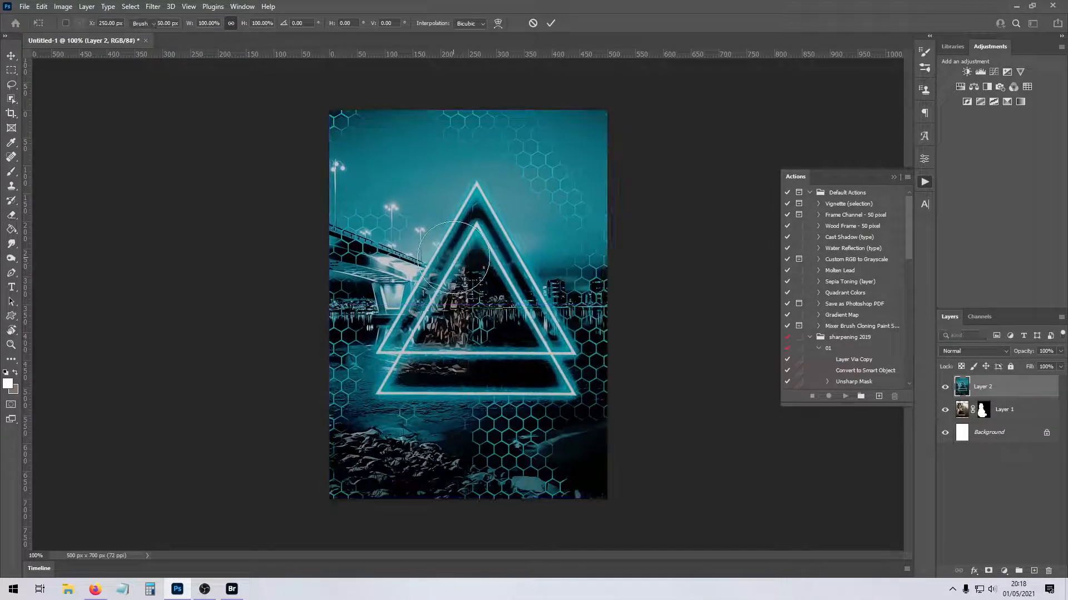
key(e)
drag(989, 388, 989, 423)
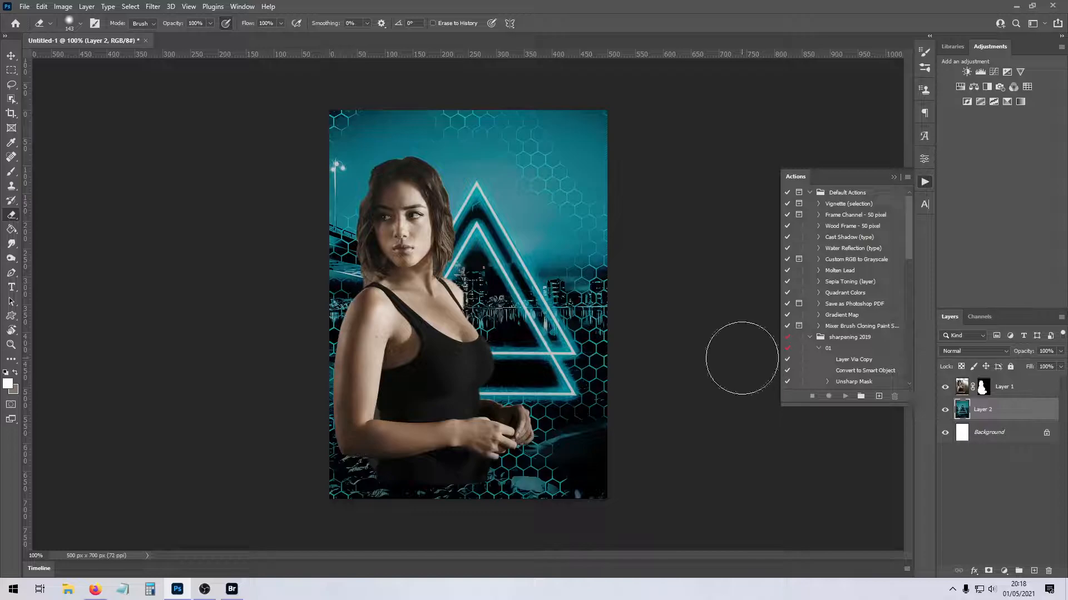
- Switch to Bridge and open the kittybug folder in Textures > Most Used
key(ctrl+o)
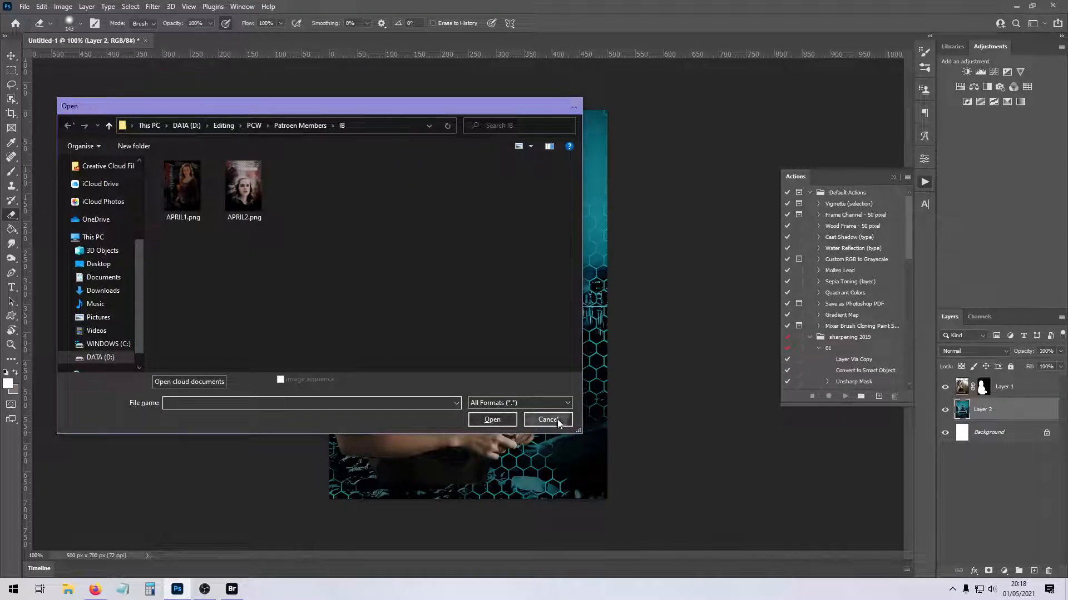
click(557, 421)
click(233, 590)
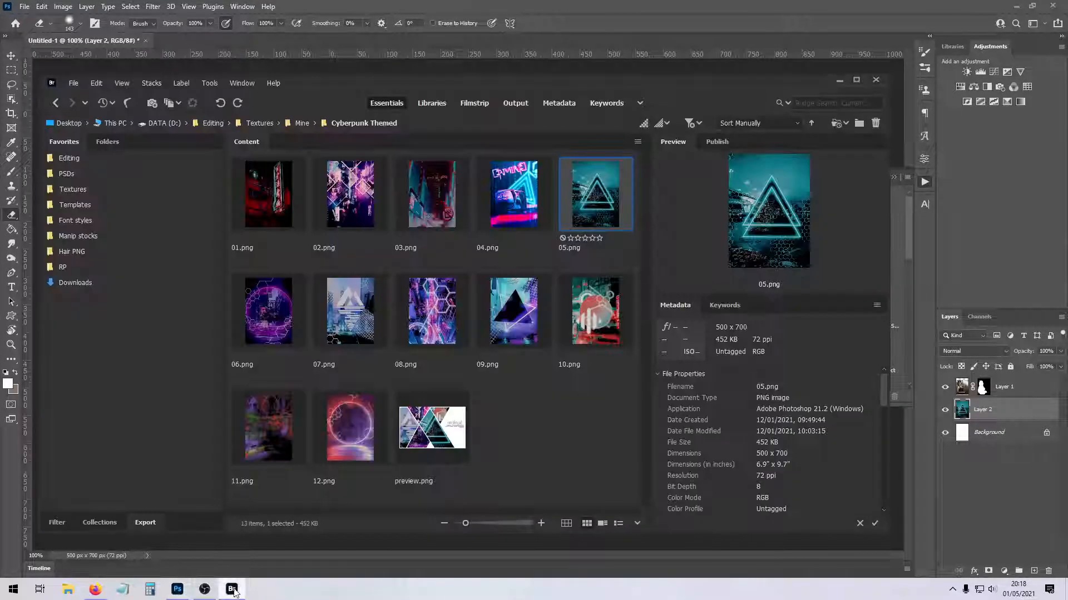
click(301, 124)
double_click(454, 214)
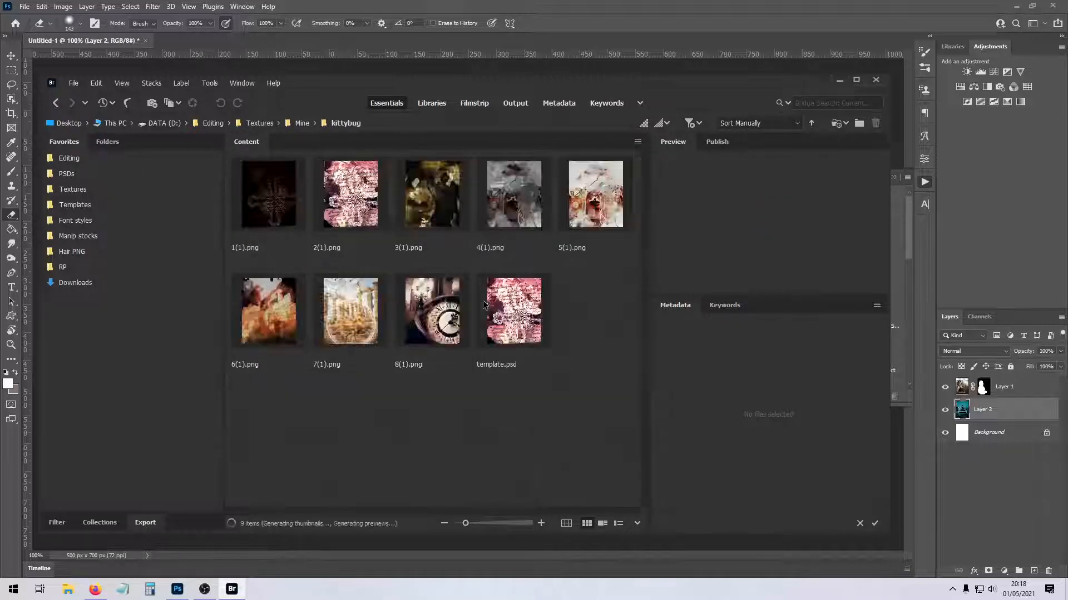
click(270, 124)
click(598, 209)
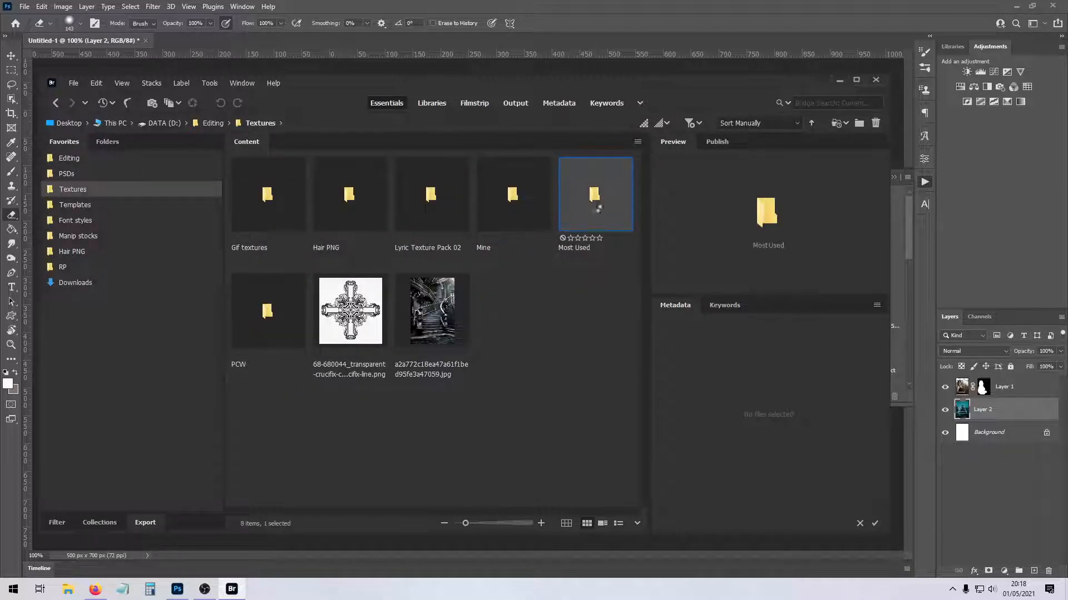
double_click(598, 209)
double_click(281, 311)
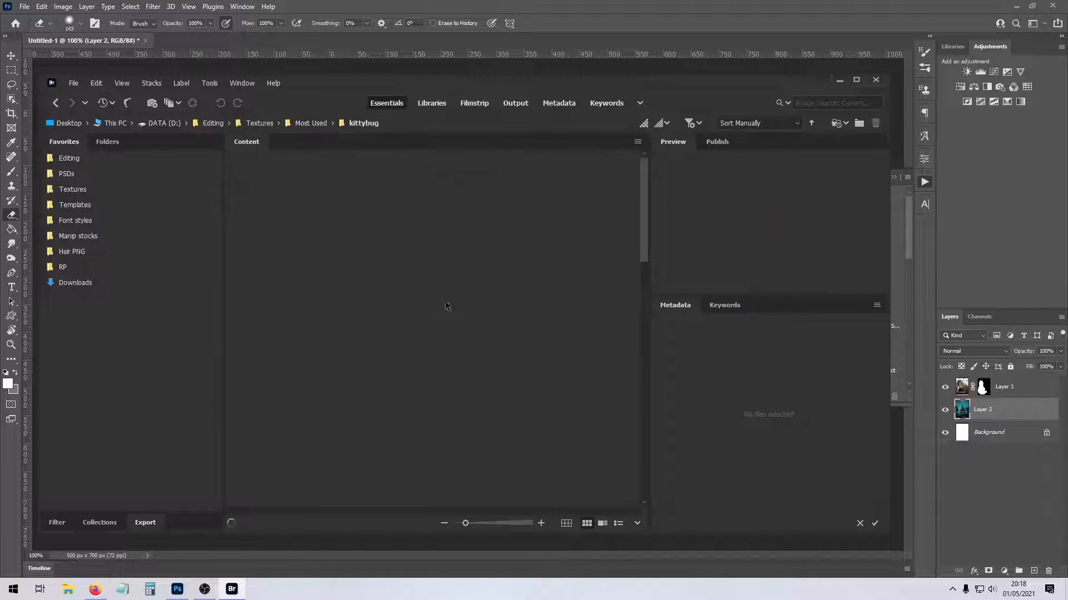
- Browse the kittybug textures and open FCTexture1.png in Photoshop
scroll(456, 303, down, 2)
scroll(456, 303, up, 2)
scroll(455, 303, down, 3)
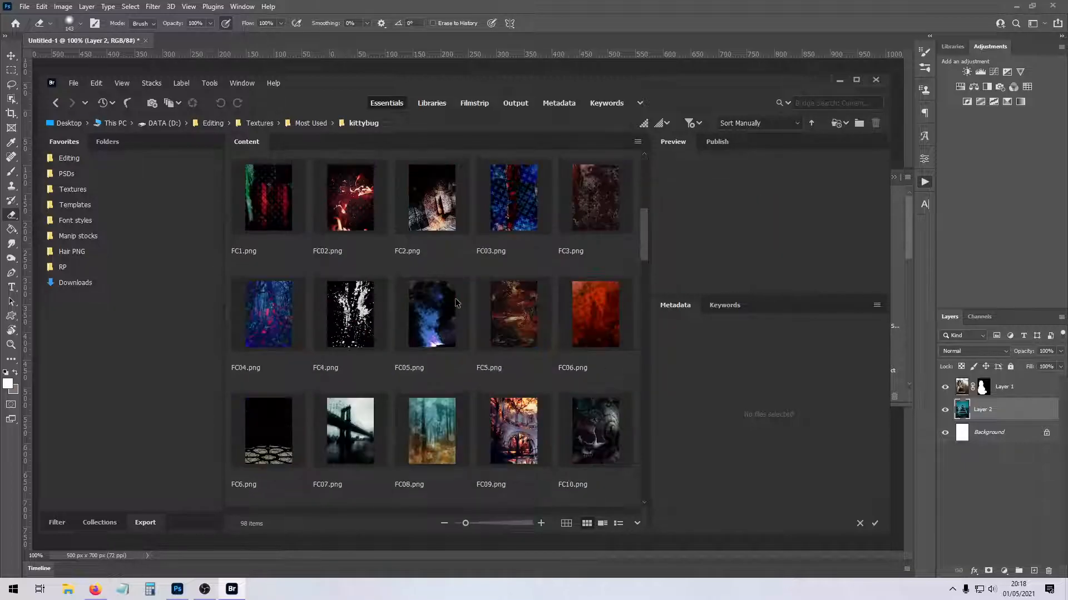
scroll(457, 305, down, 2)
scroll(461, 314, up, 2)
scroll(466, 324, down, 1)
mouse_move(454, 96)
mouse_down()
mouse_move(453, 118)
mouse_move(451, 84)
mouse_up()
scroll(435, 278, down, 2)
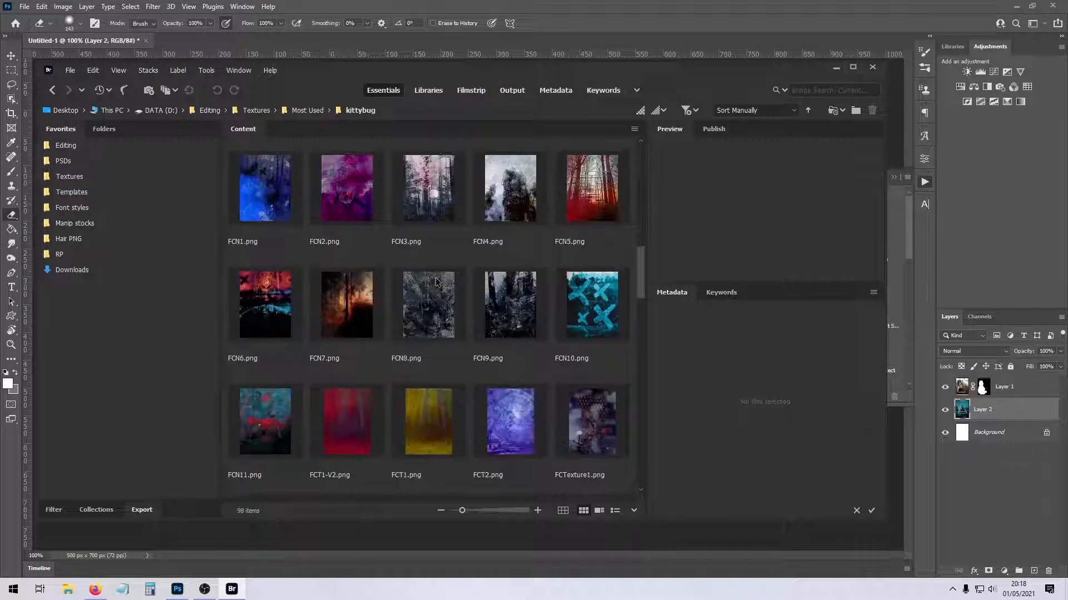
scroll(440, 277, down, 2)
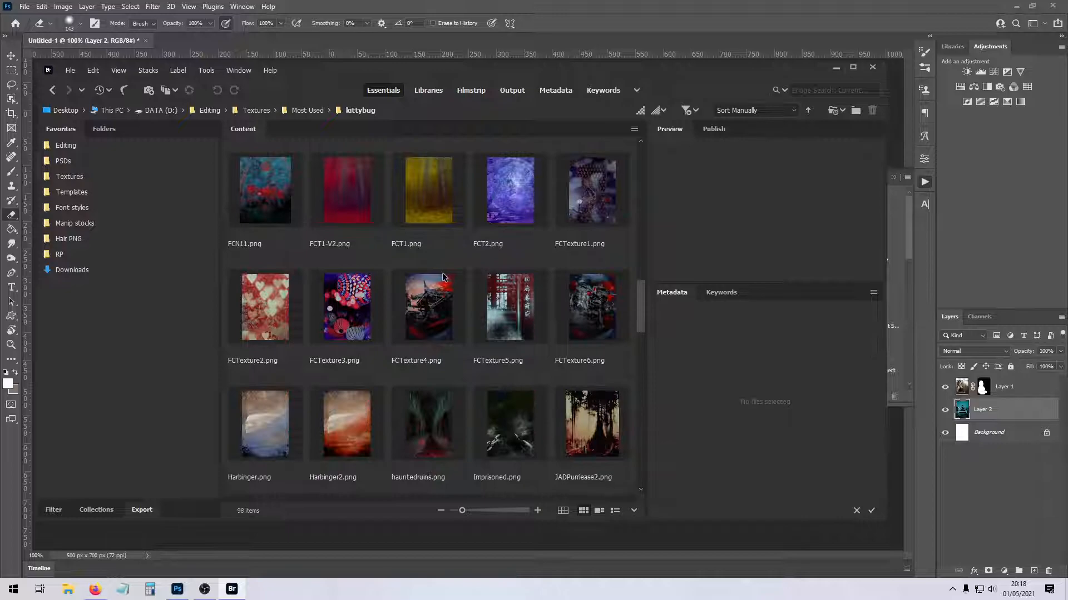
click(593, 205)
double_click(594, 206)
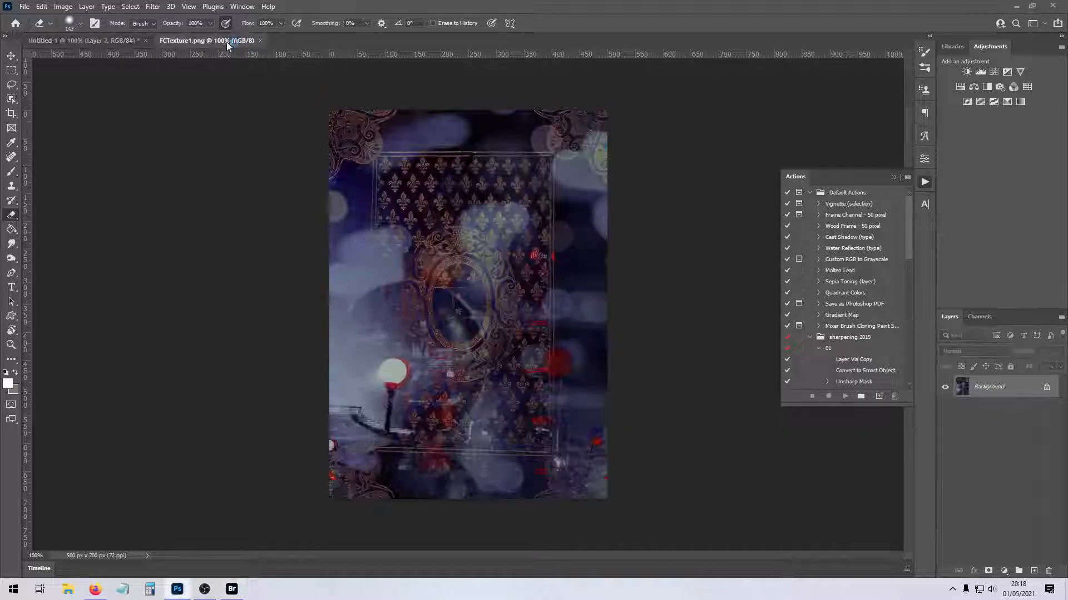
- Copy the FCTexture1.png texture above the teal texture, align it to the canvas and set its blend mode to Subtract
drag(232, 42, 236, 129)
drag(276, 250, 488, 236)
click(403, 126)
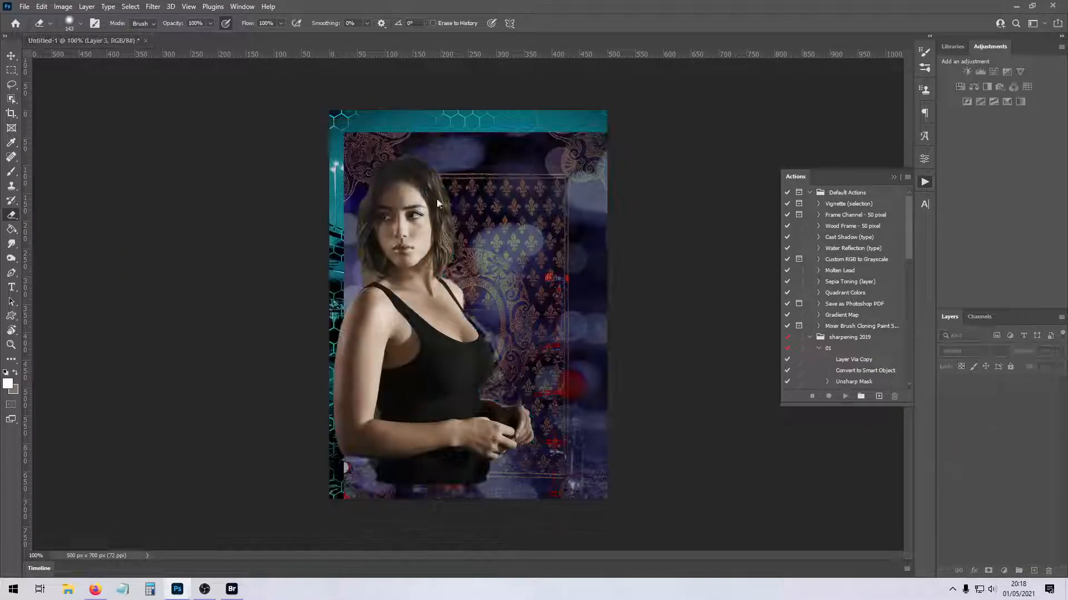
key(ctrl+t)
drag(510, 271, 494, 249)
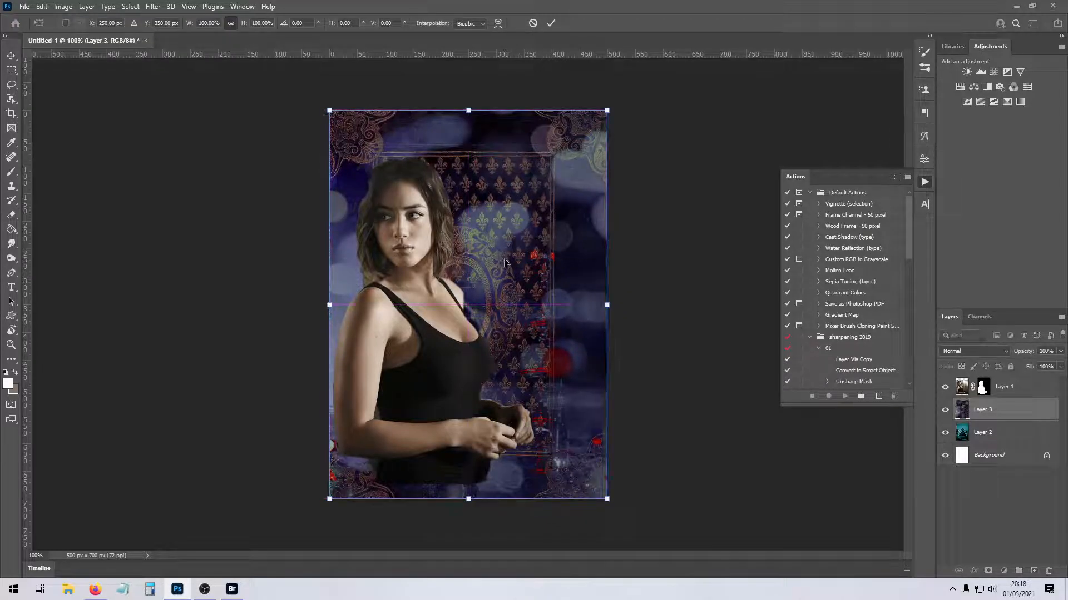
key(Return)
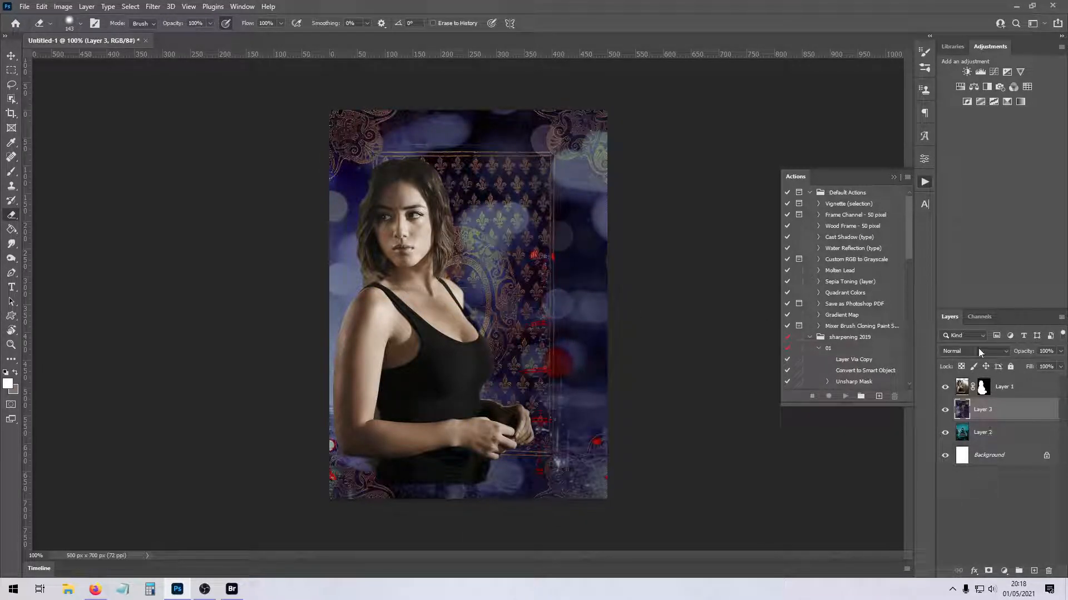
click(979, 350)
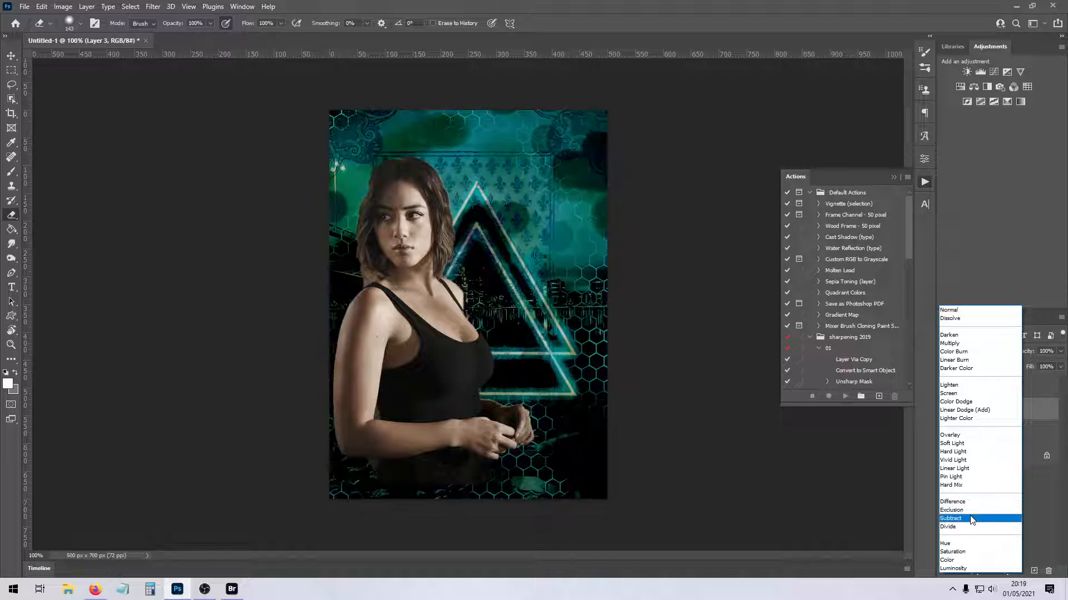
click(970, 521)
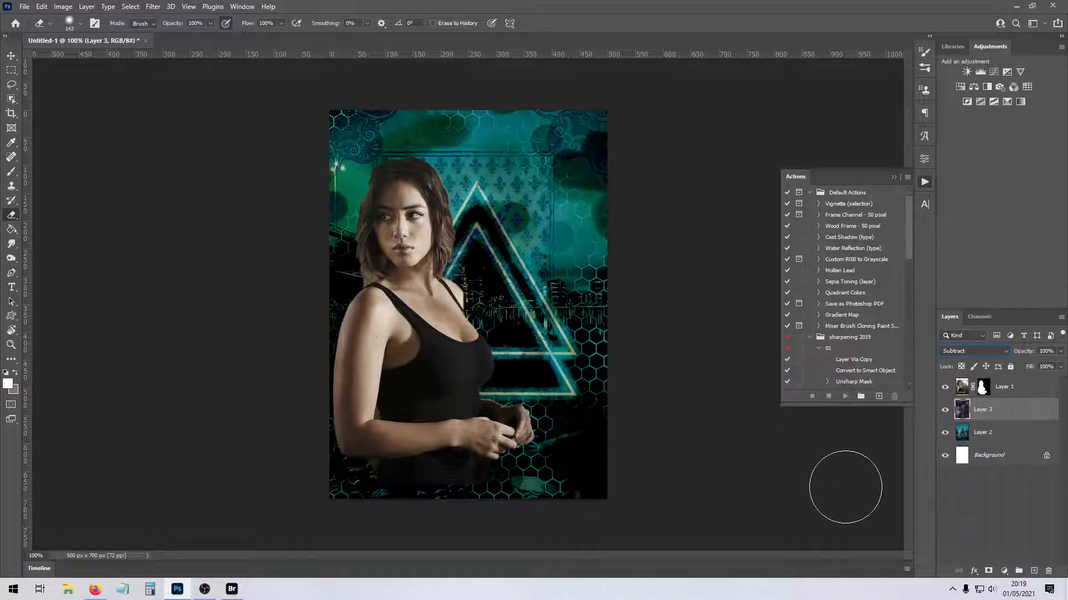
- Try inverting the colours of the teal triangle texture on Layer 2
click(1004, 433)
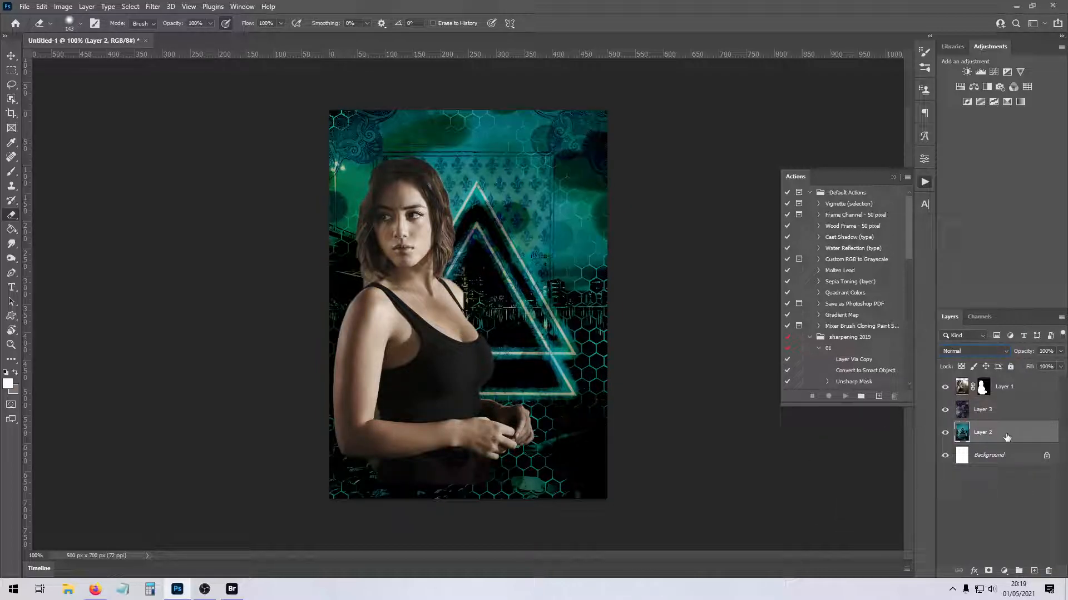
key(ctrl+i)
key(ctrl+z)
click(1000, 413)
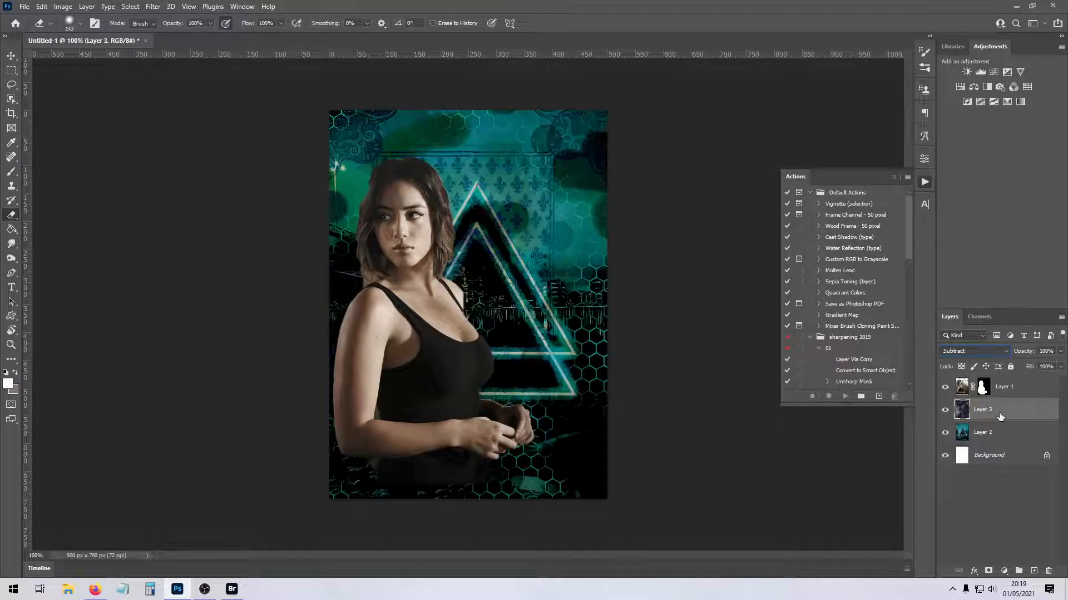
click(1002, 439)
click(157, 7)
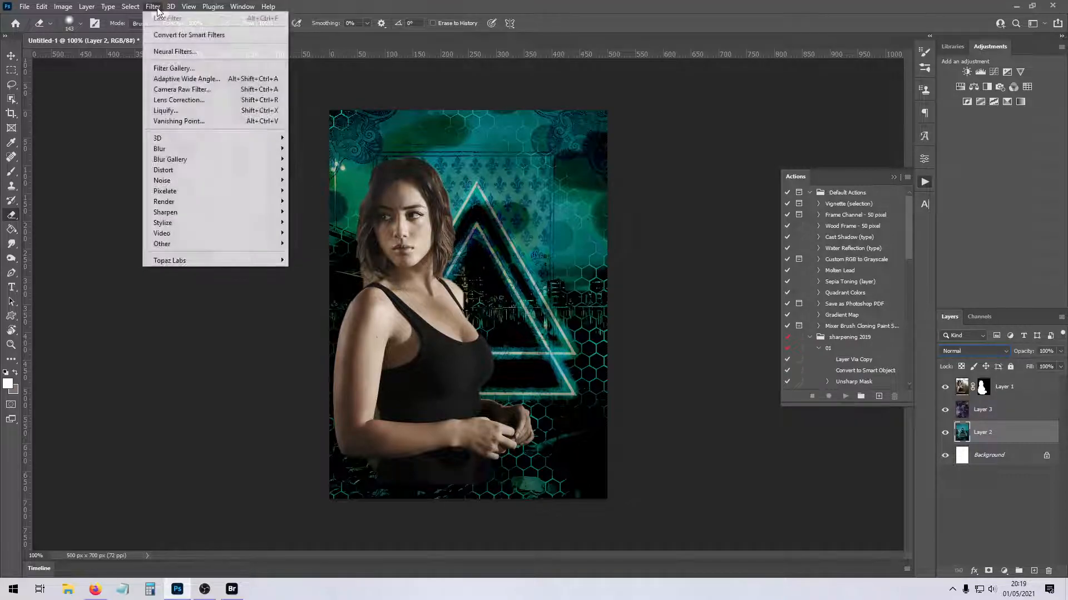
mouse_move(63, 7)
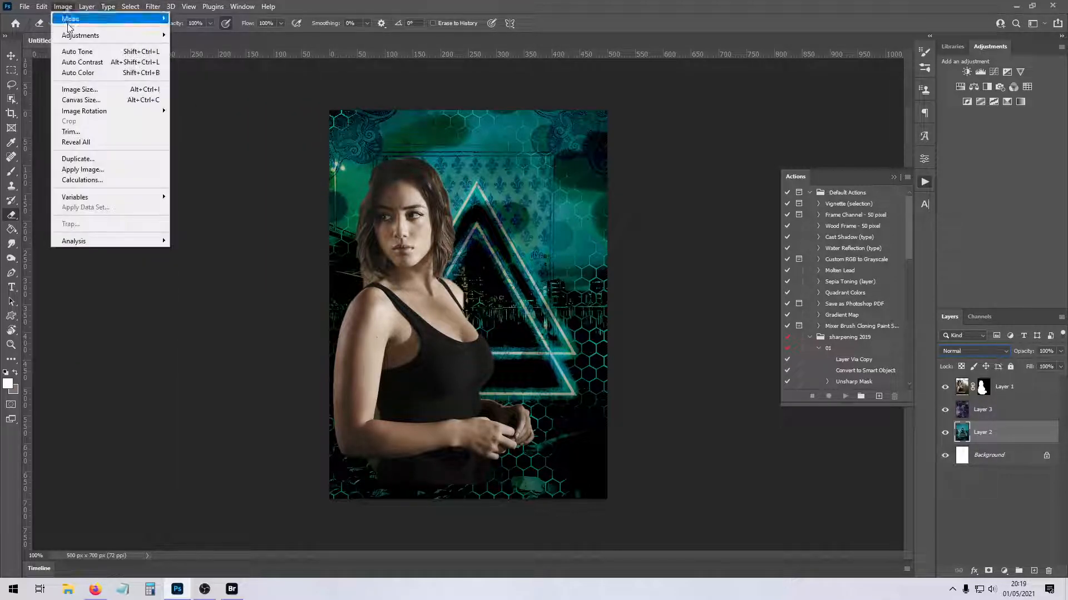
- Hide the woman's layer and merge the visible texture layers into the Background
click(1008, 408)
click(944, 388)
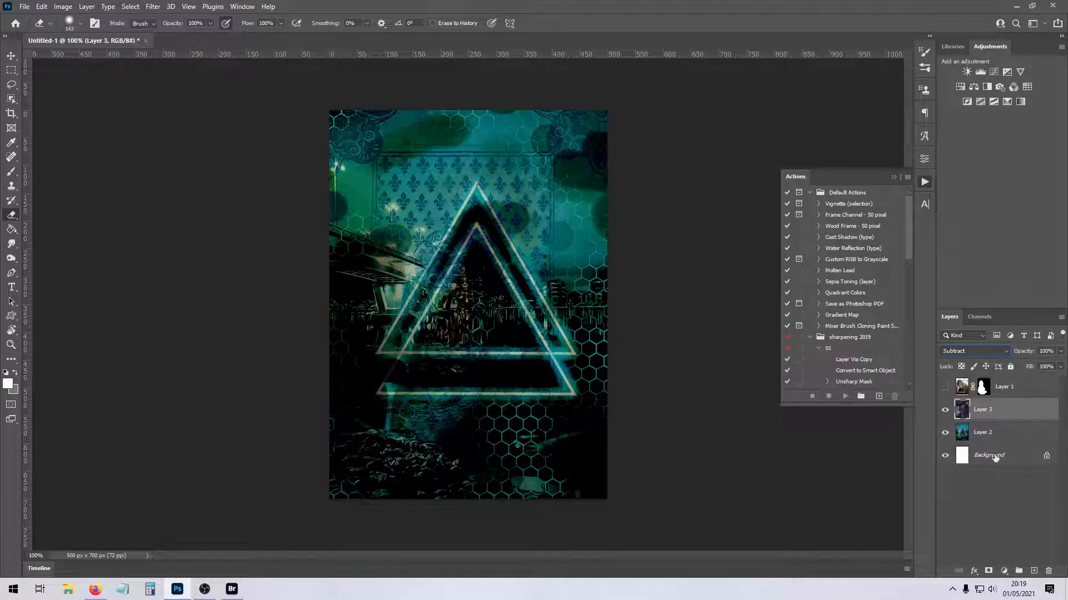
click(945, 388)
click(945, 387)
right_click(999, 453)
click(995, 410)
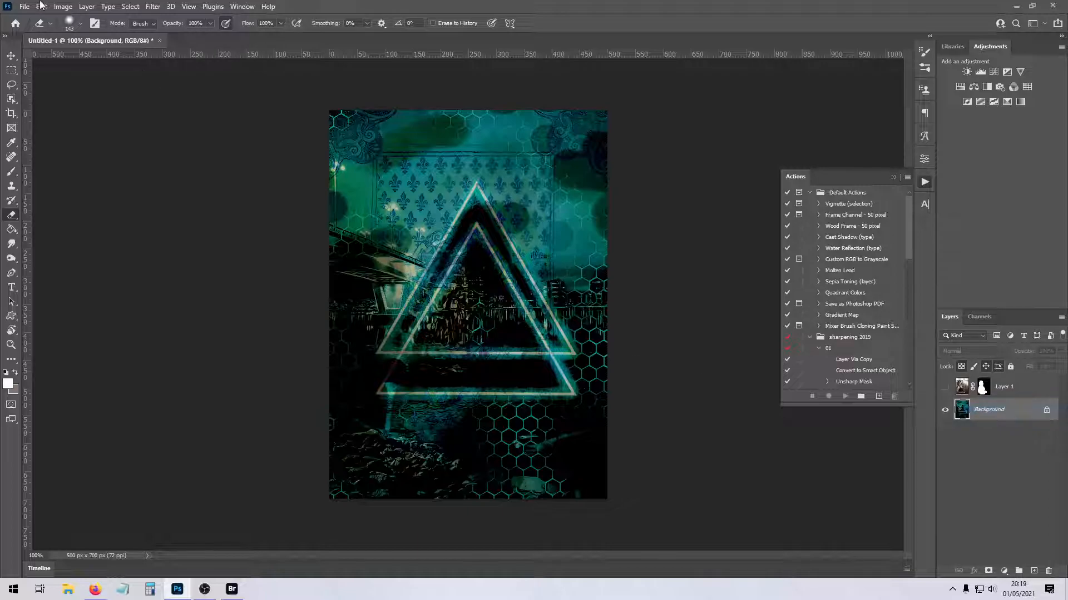
- Adjust the Background's midtones toward red and yellow with Color Balance, and show the woman's layer again
click(63, 6)
mouse_move(83, 35)
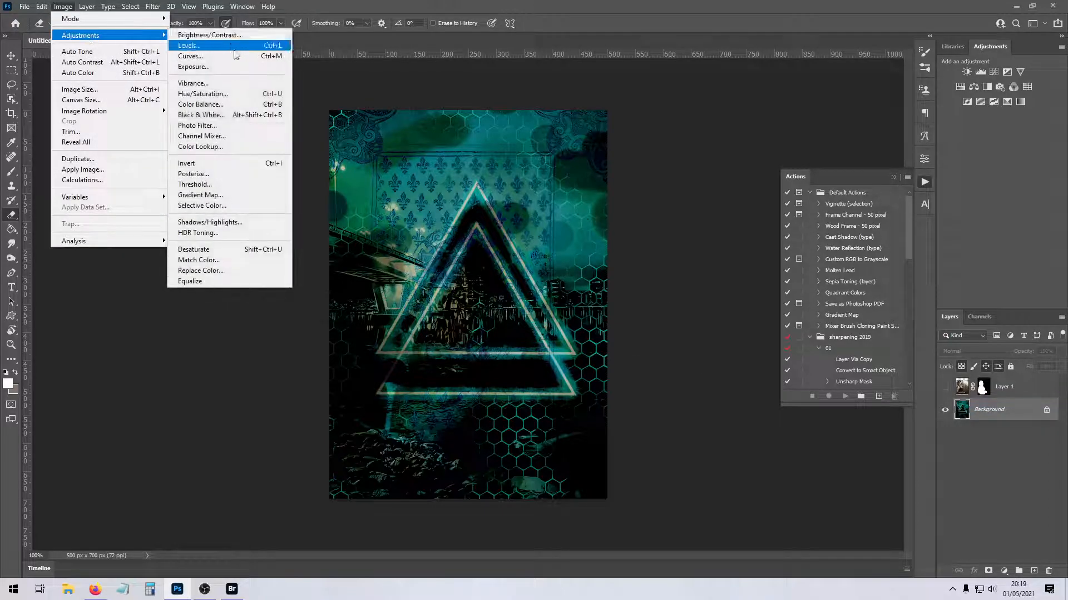
click(221, 105)
mouse_move(839, 198)
mouse_down()
mouse_move(806, 224)
mouse_move(825, 210)
mouse_up()
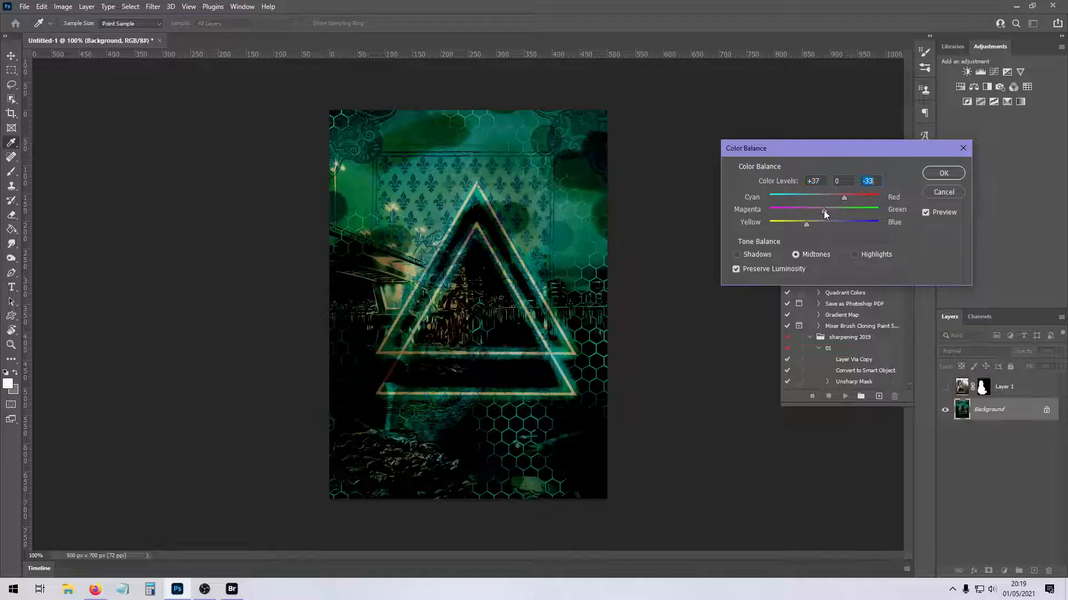
click(944, 173)
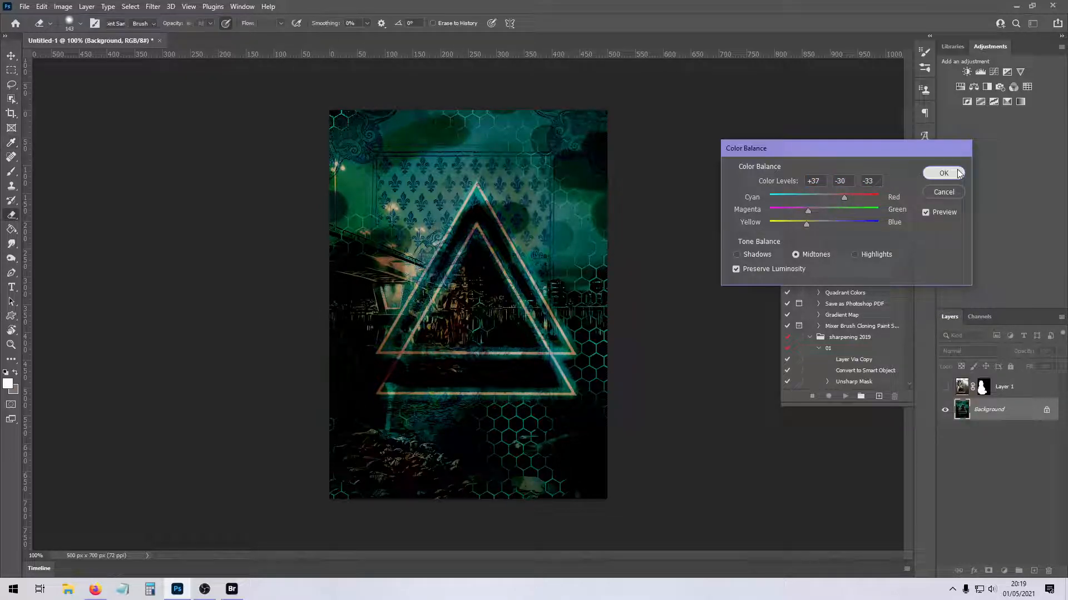
click(944, 386)
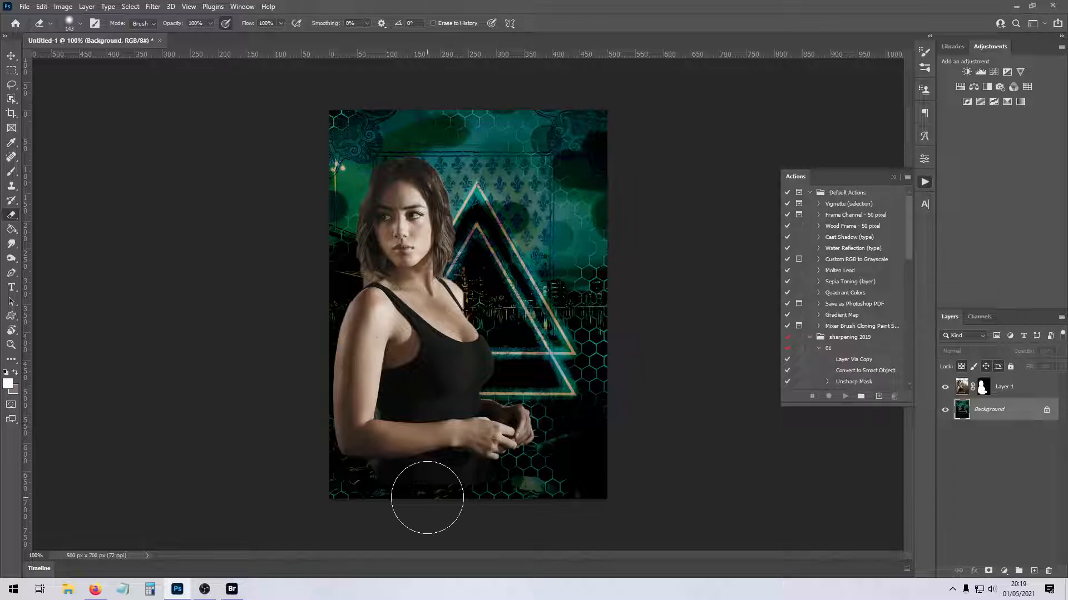
- Select a narrow full-width strip along the canvas's bottom edge, just below the woman's faded torso
click(11, 70)
drag(327, 482, 632, 507)
click(234, 431)
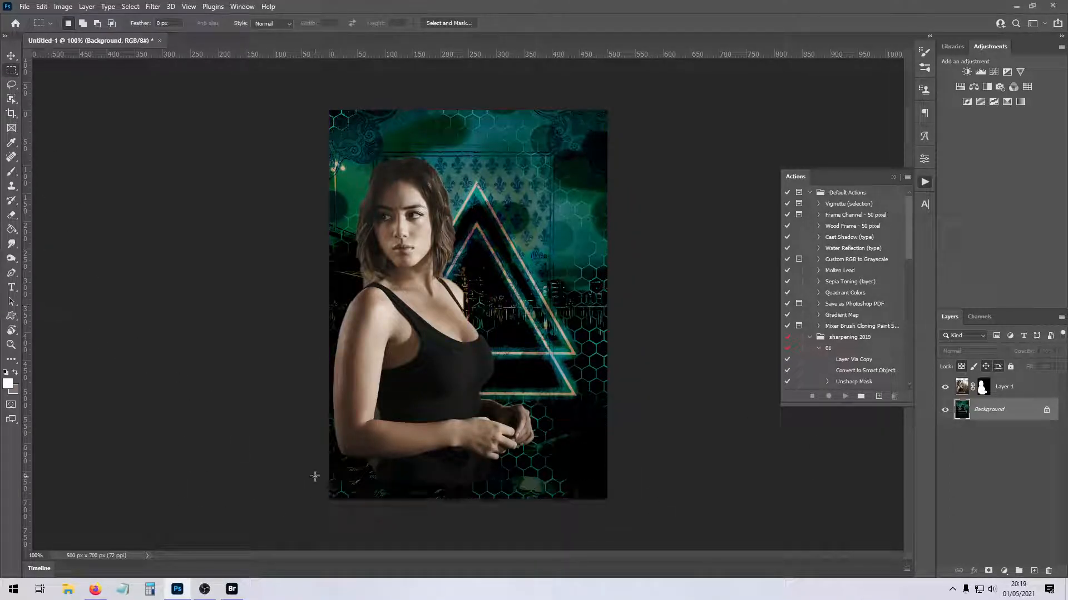
drag(327, 477, 653, 504)
drag(555, 497, 607, 500)
- Fill the selected strip with black on a new layer above the woman's layer, and clear the selection
click(11, 229)
click(5, 373)
click(1004, 386)
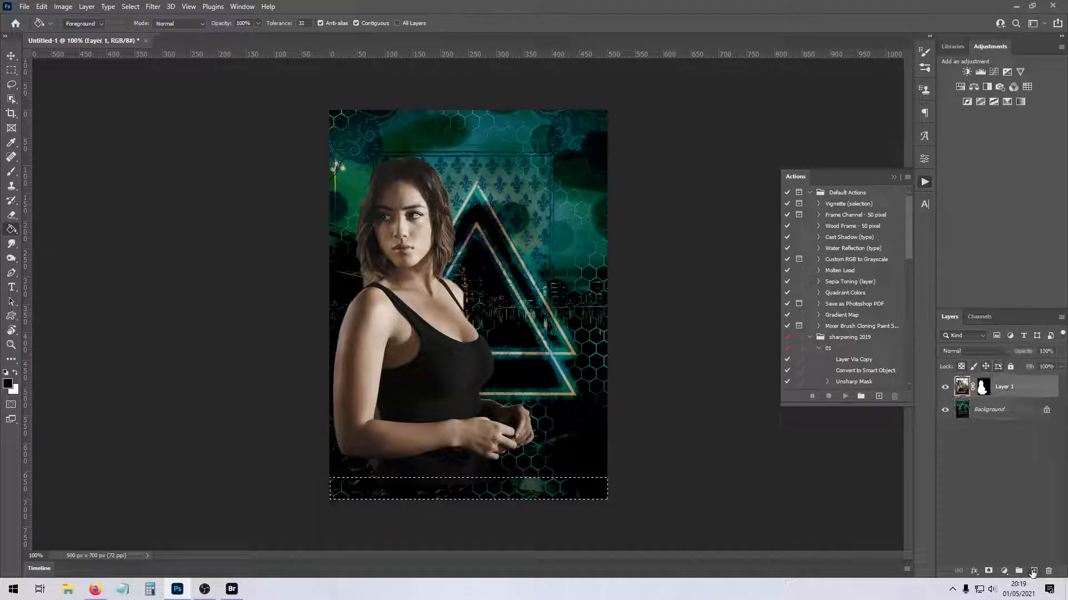
click(1034, 571)
click(580, 496)
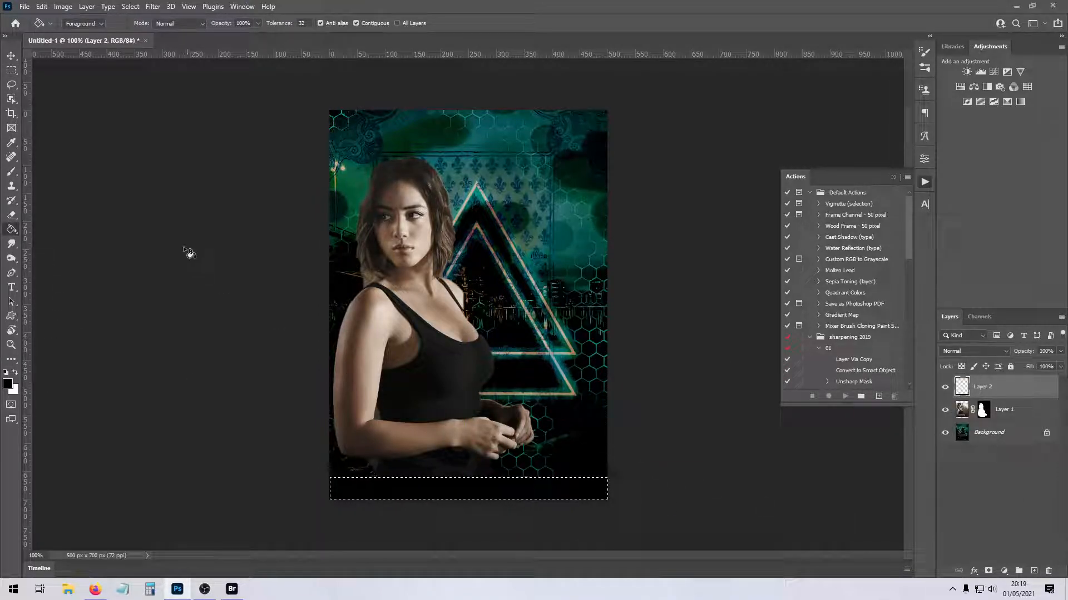
click(11, 70)
click(293, 250)
- Touch up the edges of the woman's layer mask with a small brush, switching between black and white
click(983, 412)
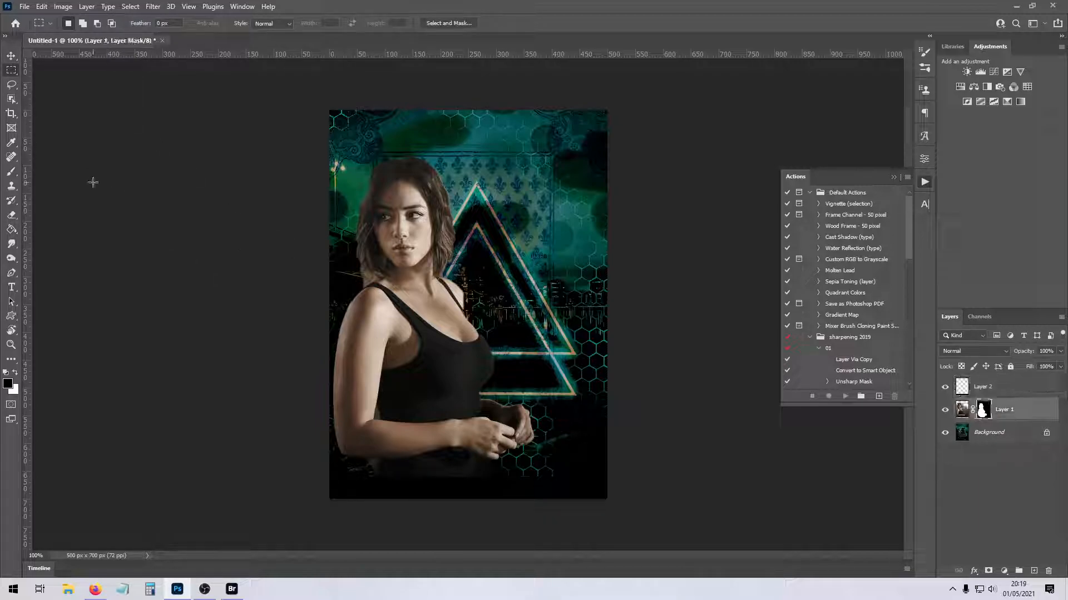
click(11, 171)
click(80, 24)
drag(68, 60, 65, 60)
click(82, 24)
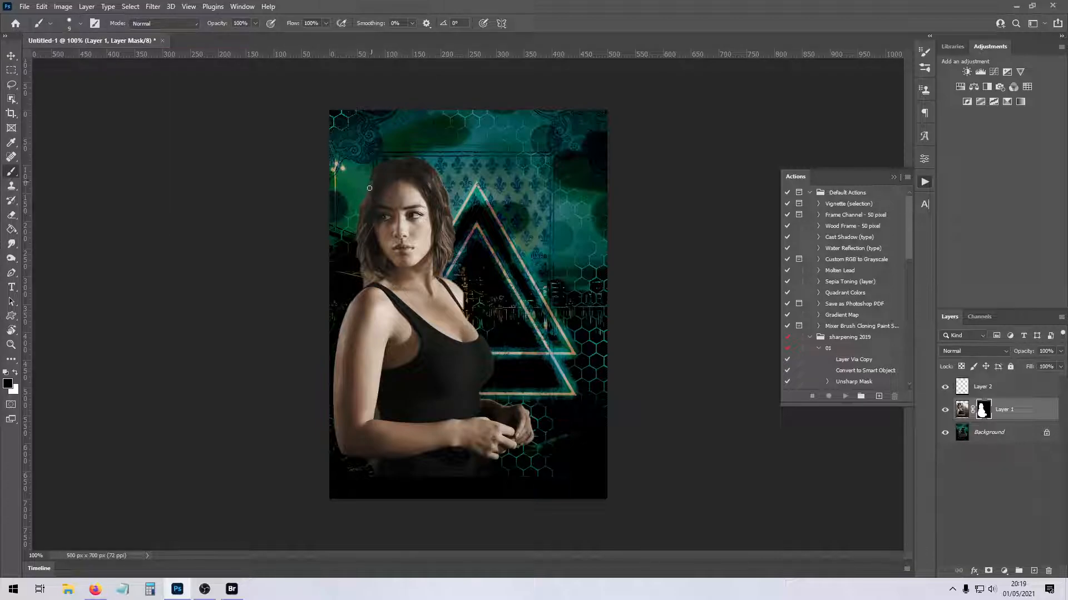
click(16, 371)
click(15, 372)
- Compare the image with and without the black strip and try flattening all layers
click(944, 388)
right_click(962, 433)
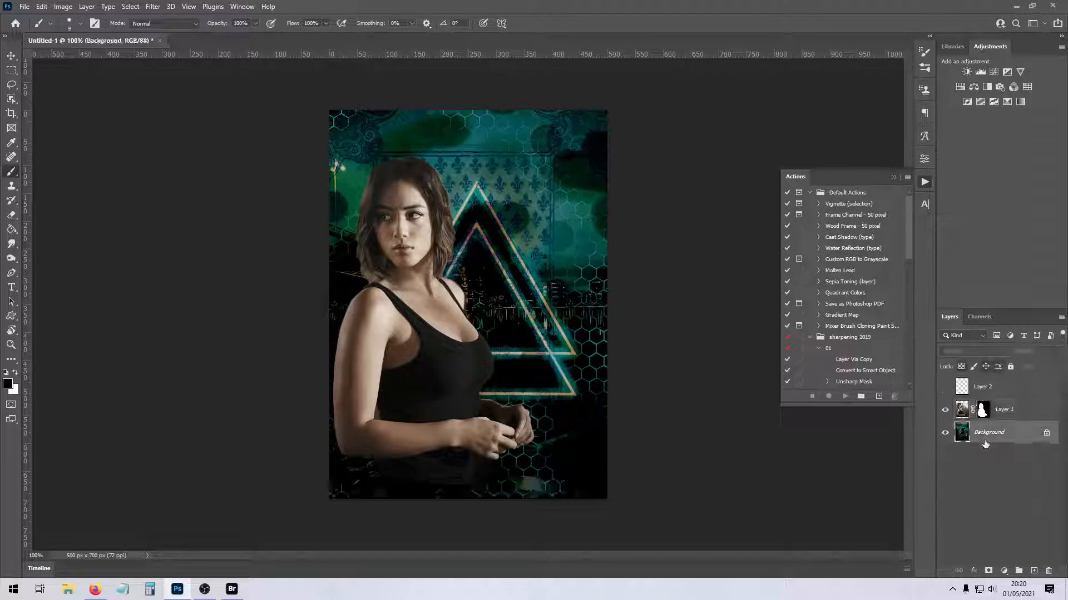
click(944, 387)
right_click(998, 434)
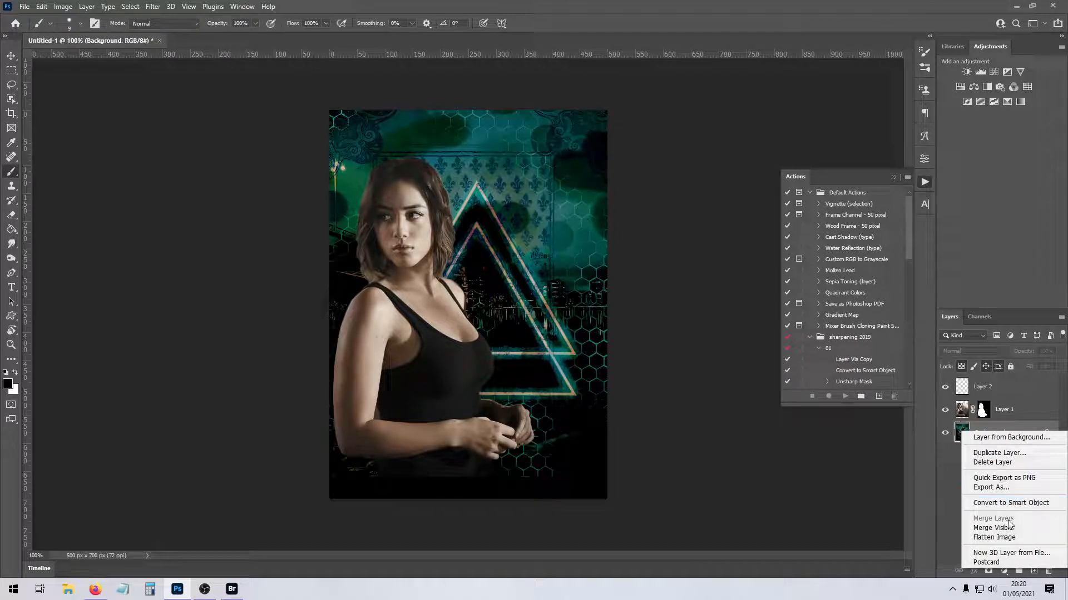
click(994, 537)
- Run Topaz Clean 3 on the flattened image with the Stylized Edges collection, reducing the edge accent and adjusting the strength and sharpness
click(152, 6)
mouse_move(192, 259)
click(333, 293)
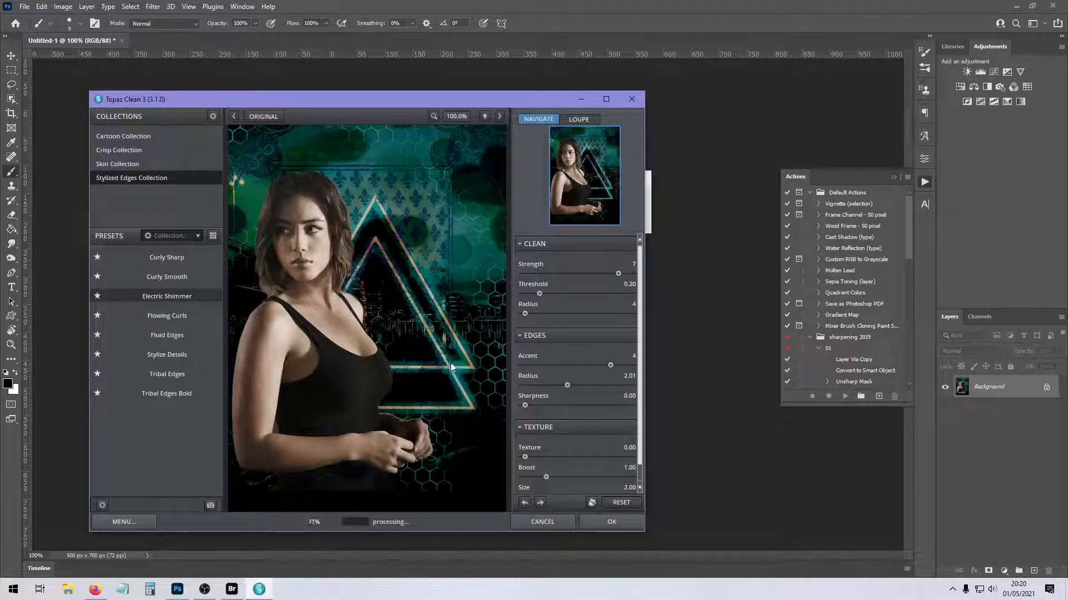
drag(562, 274, 555, 275)
drag(610, 365, 591, 366)
drag(547, 405, 555, 405)
click(613, 520)
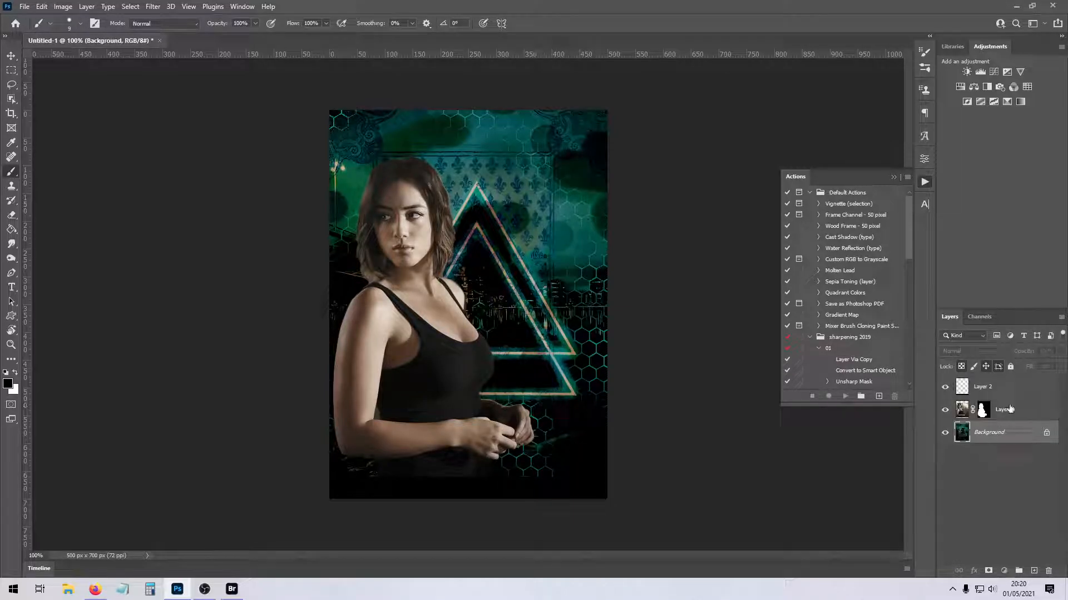
- Apply the layer mask on the woman's Layer 1 permanently
click(1011, 410)
right_click(1017, 412)
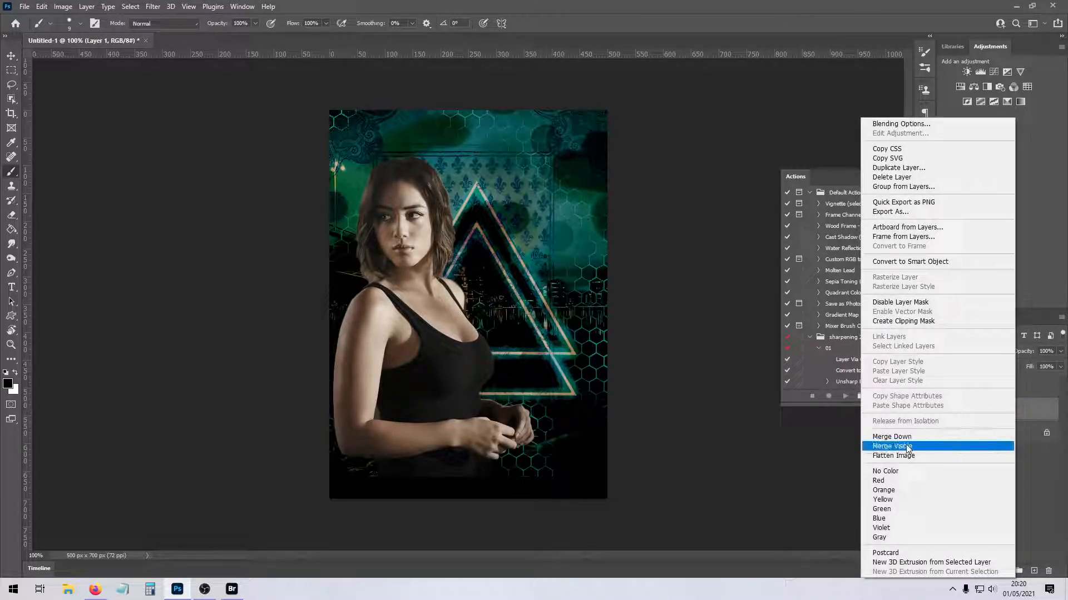
click(1056, 401)
right_click(984, 410)
right_click(985, 405)
click(979, 425)
- Darken the woman's layer with Brightness/Contrast, lowering the brightness and setting the contrast to 29
click(63, 6)
mouse_move(94, 34)
click(200, 35)
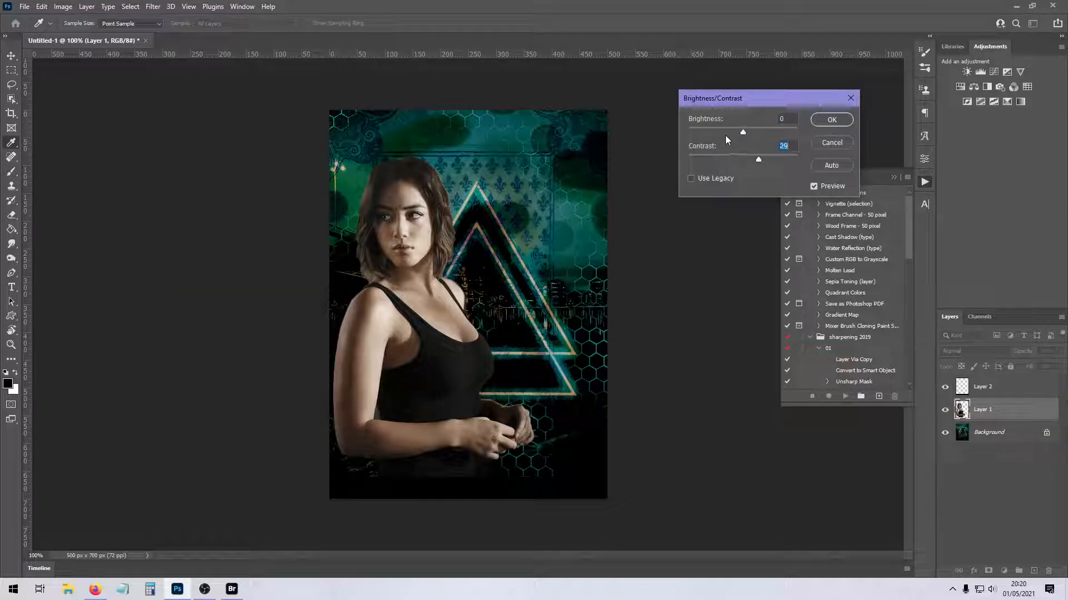
key(Tab)
click(828, 120)
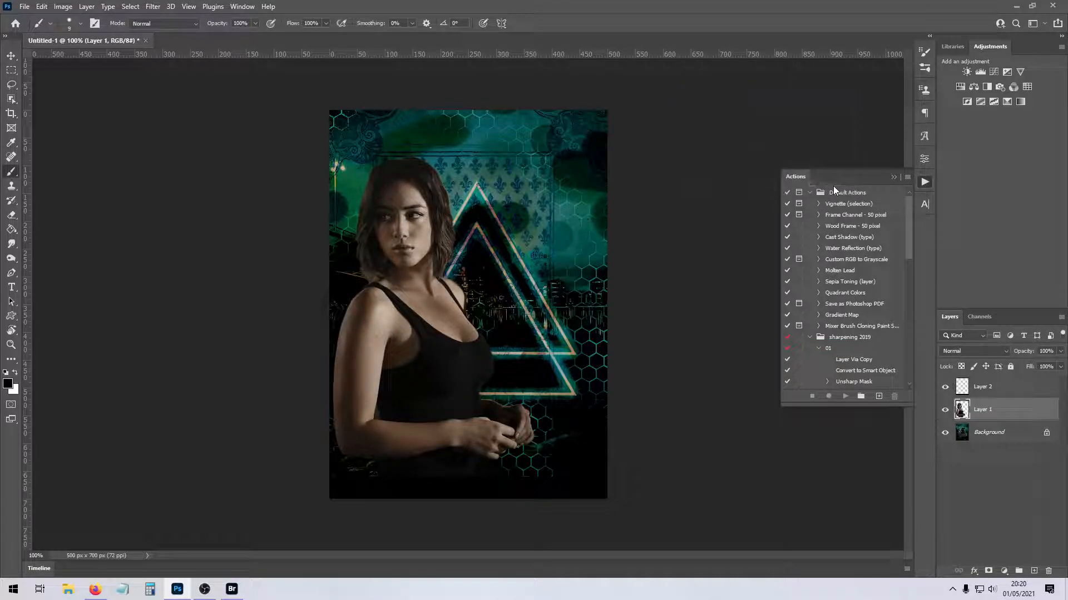
- Merge all visible layers into the Background and reapply the last Topaz Clean filter to it
right_click(994, 428)
click(987, 525)
click(155, 7)
click(175, 18)
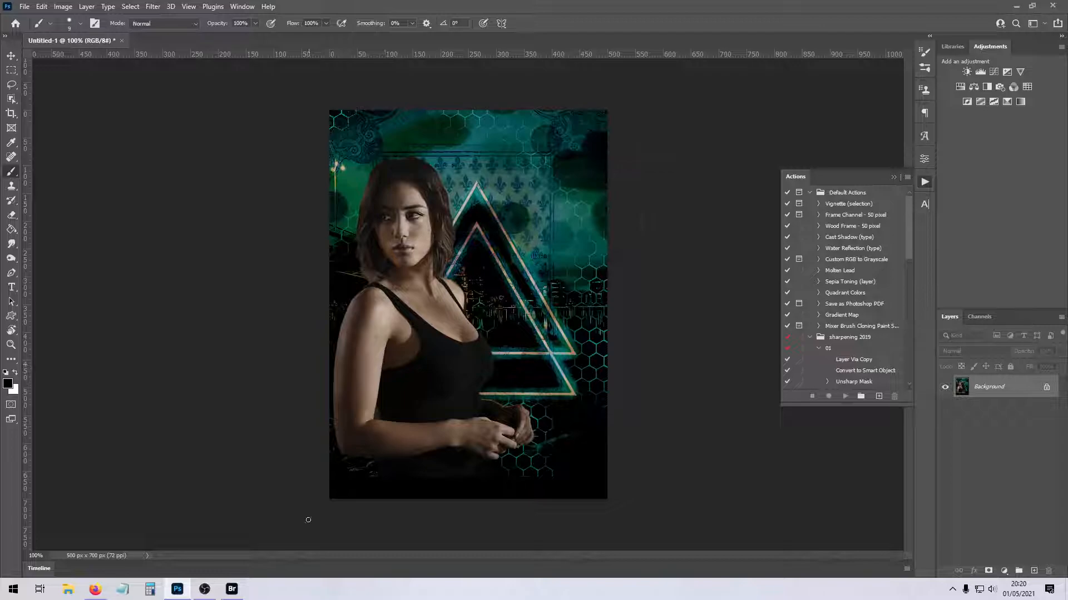
- Switch to Bridge, browse the "mine" folder in the PSDs collection and open psd__047.psd in Photoshop
click(232, 589)
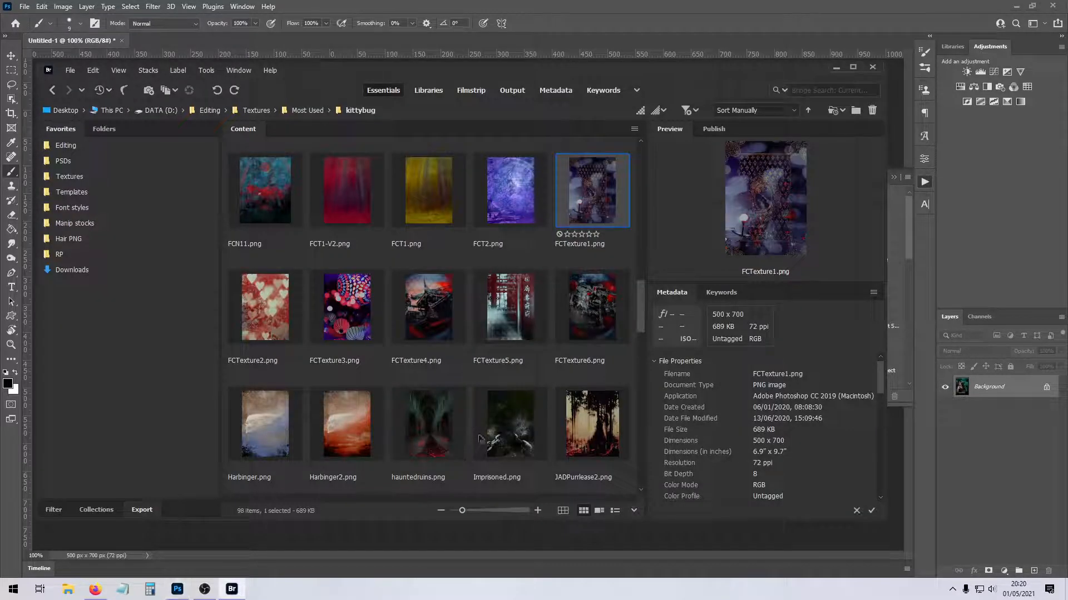
click(63, 161)
double_click(427, 183)
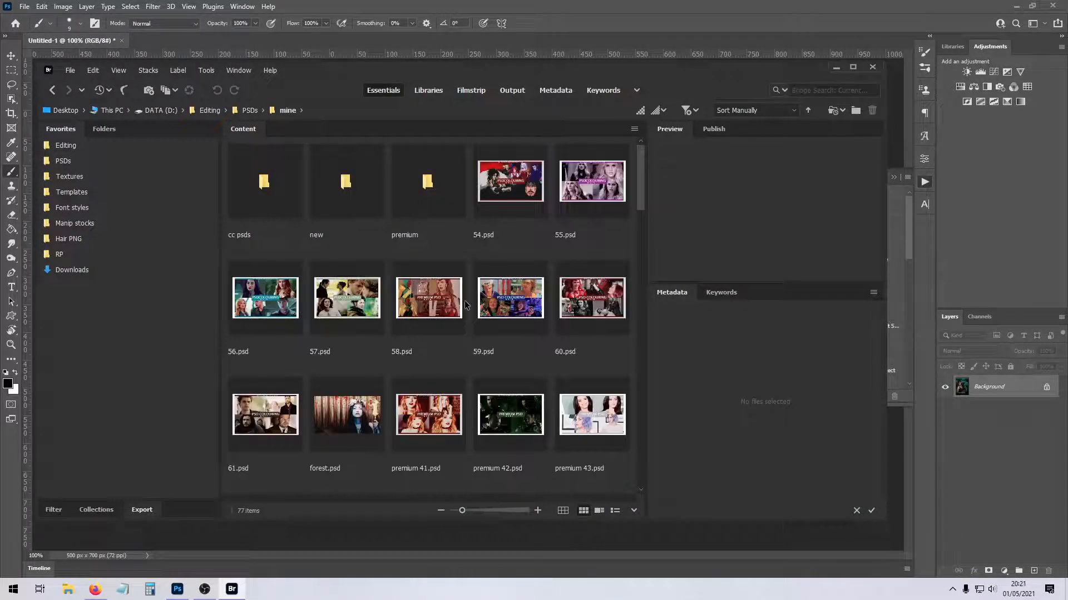
scroll(466, 304, down, 10)
scroll(467, 303, down, 5)
scroll(467, 303, up, 2)
click(593, 312)
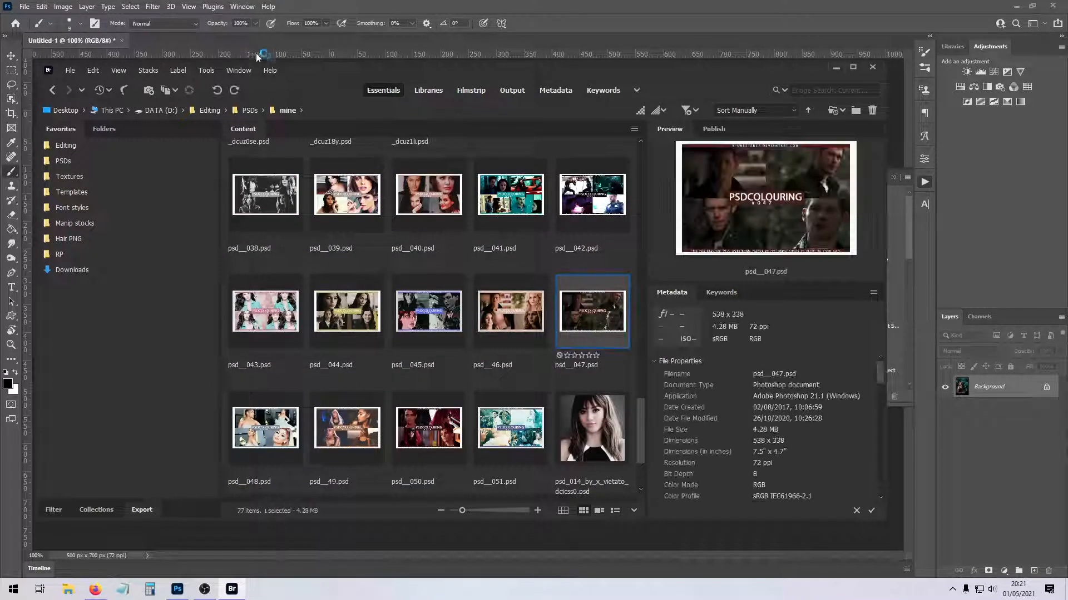
- Copy the "psd #47 by sweetener" colouring group above the composite's Background and close psd__047.psd
drag(236, 40, 236, 100)
click(1039, 464)
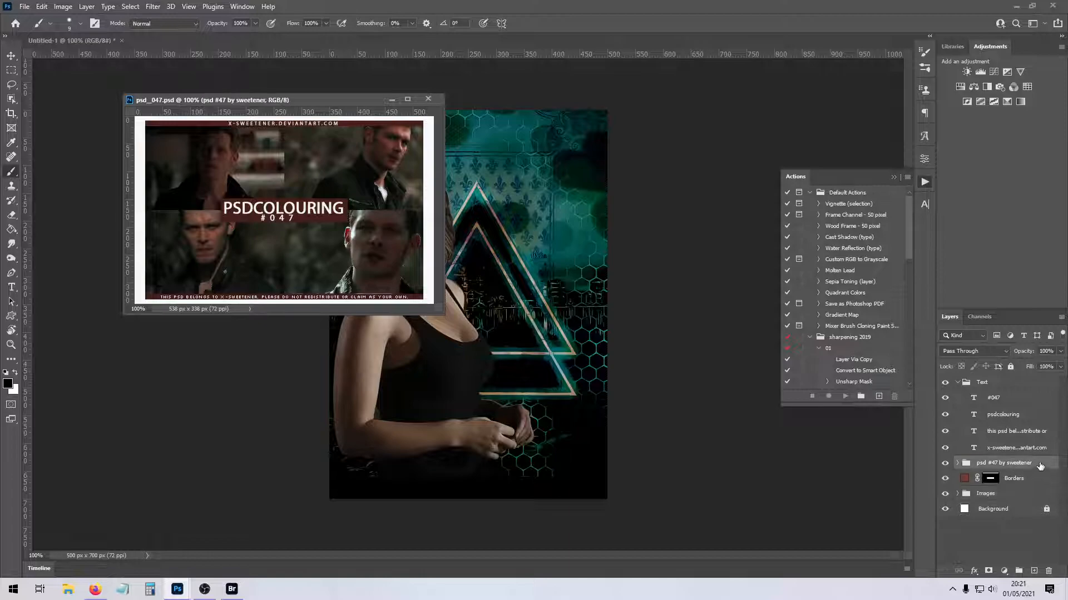
drag(1040, 466, 490, 256)
click(428, 100)
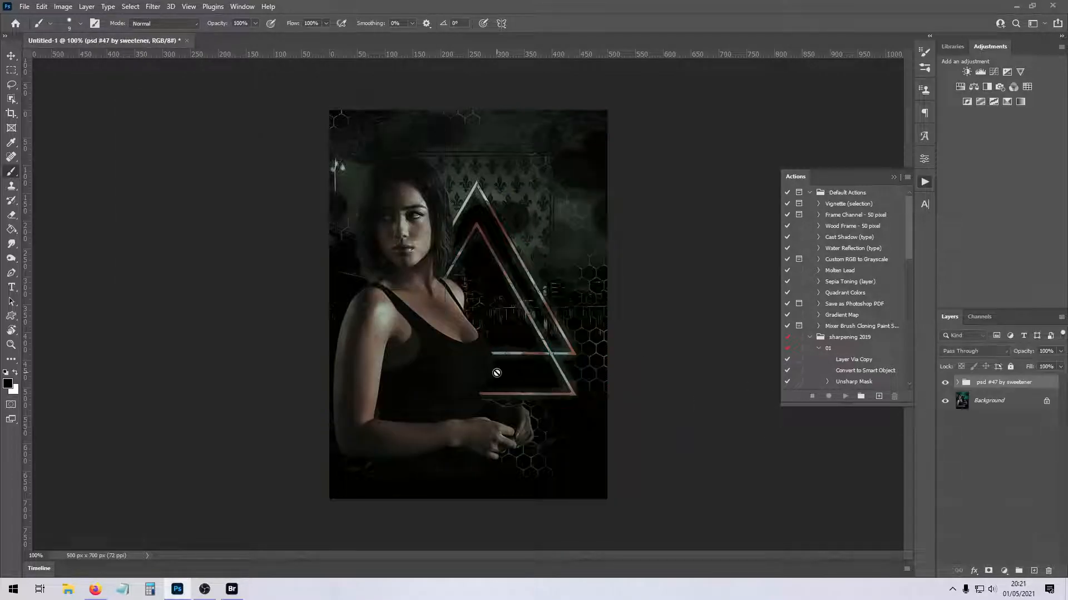
- Return to the colouring files in Bridge and open premium 42.psd in Photoshop
click(232, 589)
scroll(508, 350, up, 3)
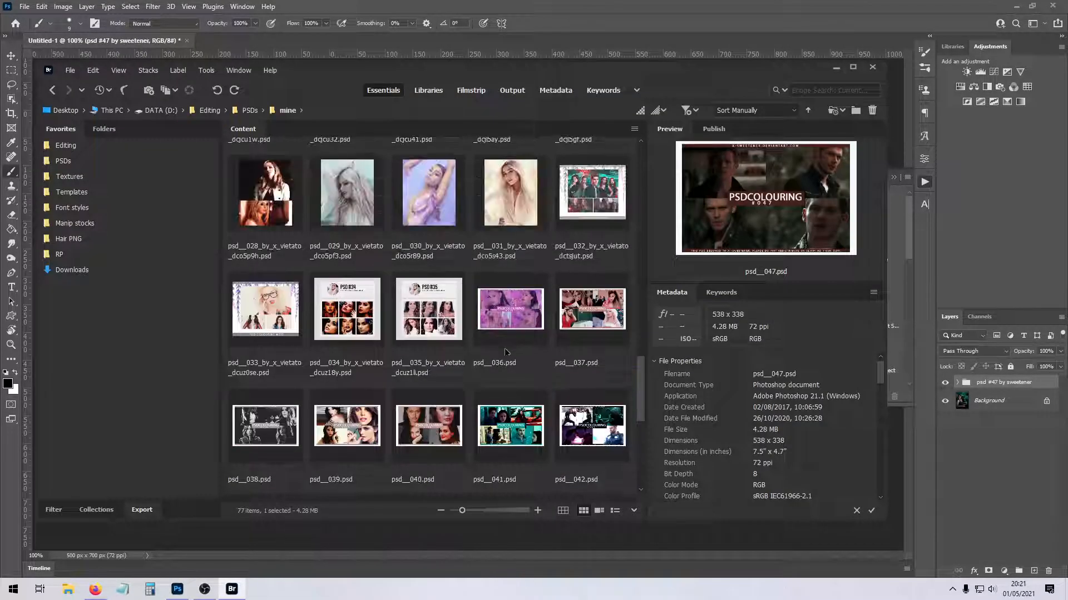
scroll(507, 349, up, 12)
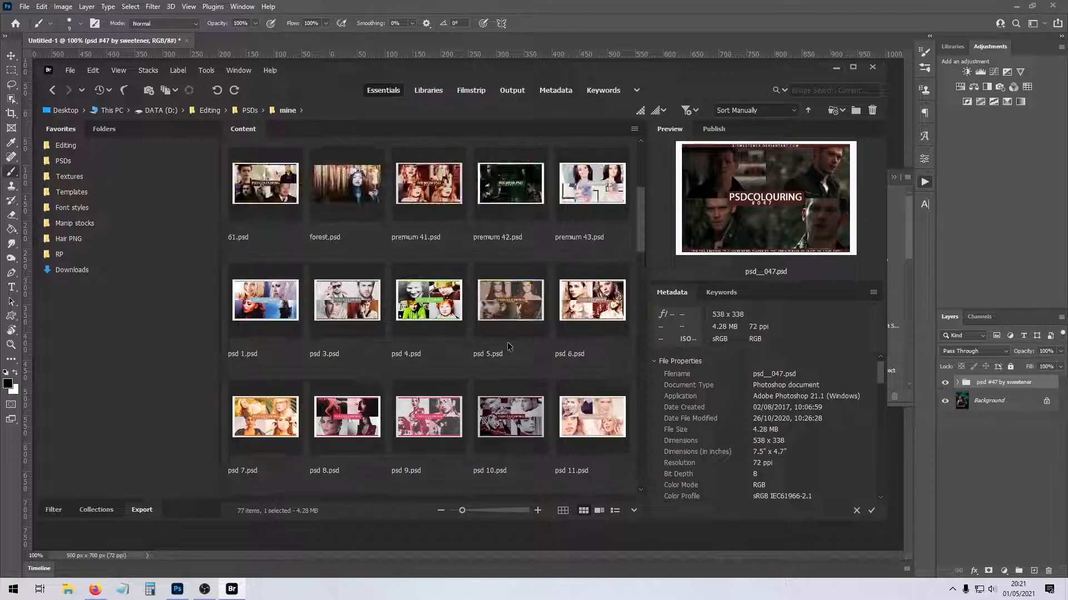
double_click(507, 332)
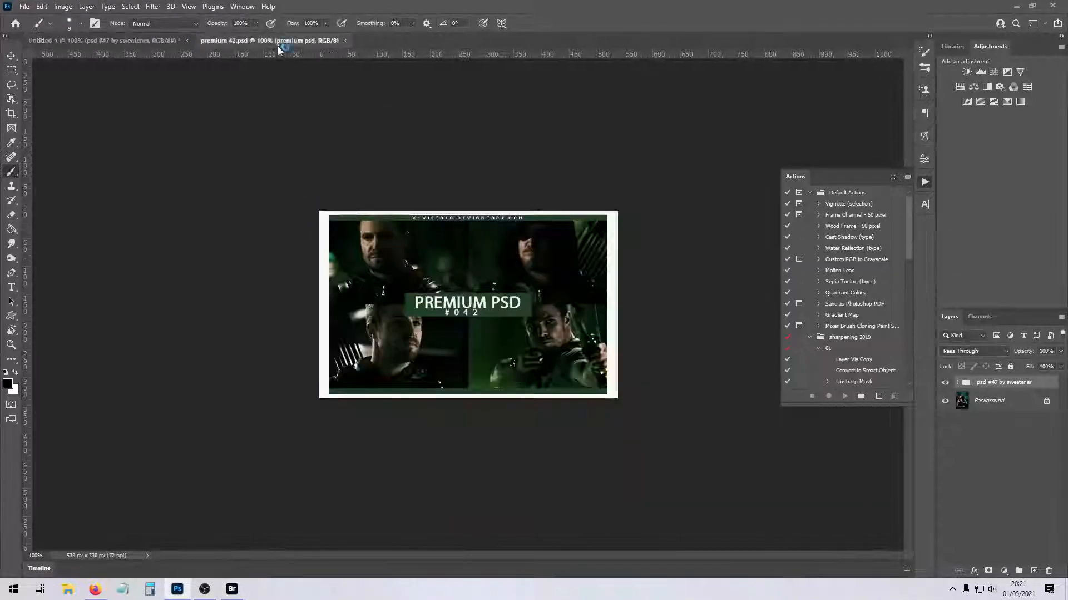
- Copy the "psd 42" group above the psd #47 group, close its source file and transform its contents to fit the canvas
drag(1017, 467, 455, 293)
click(475, 97)
key(ctrl+t)
drag(463, 476, 472, 453)
key(Return)
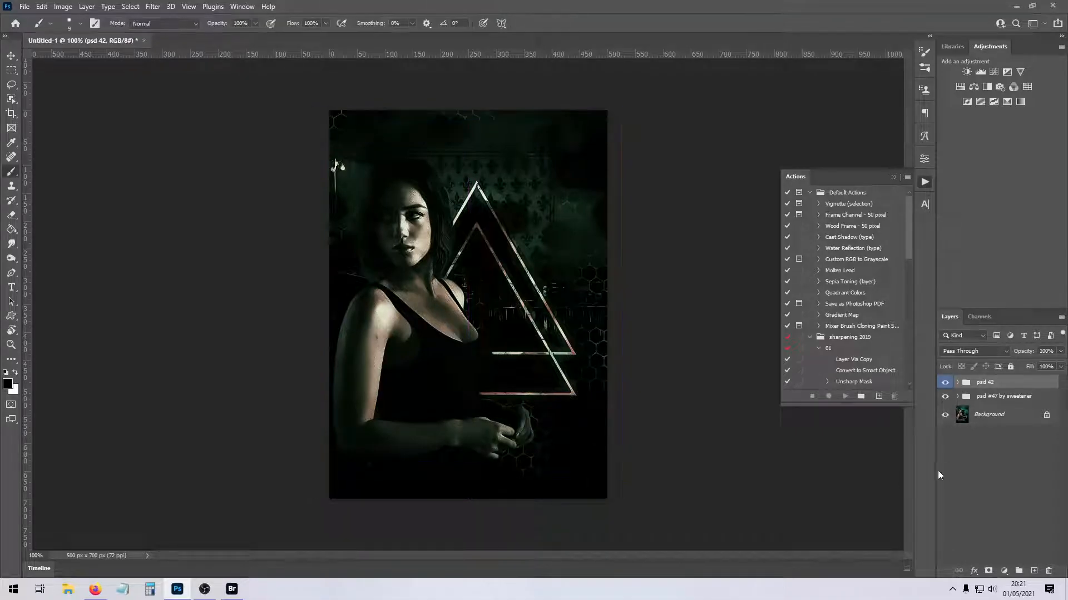
- Expand the psd #47 group and hide its Selective Color 3 and Photo Filter 1 adjustments
click(957, 397)
click(943, 417)
click(944, 417)
click(945, 440)
click(945, 439)
click(946, 440)
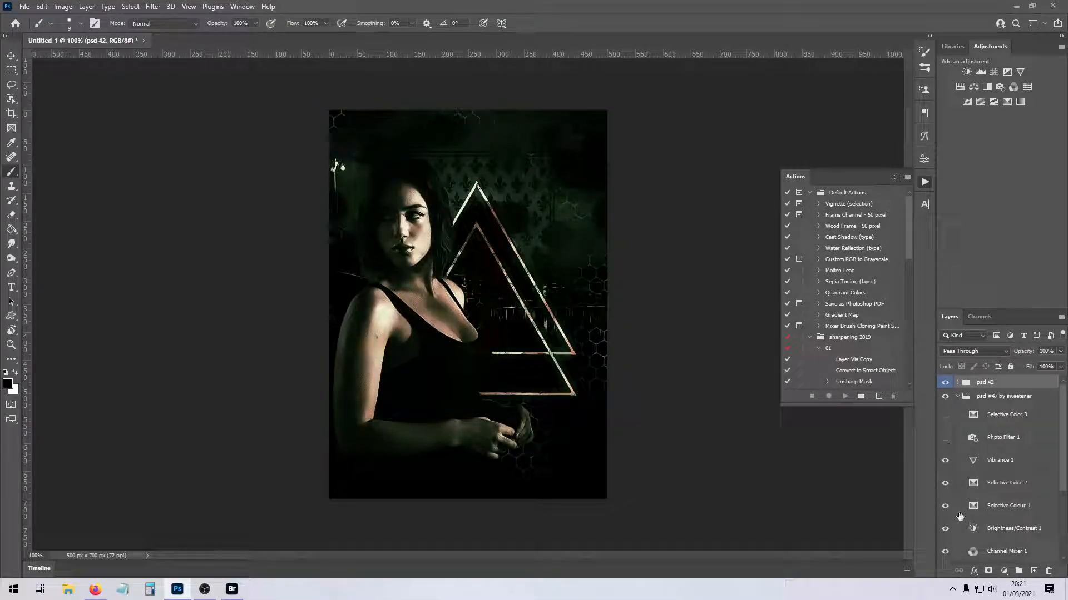
- Compare the image with and without the psd #47 group's adjustments from Channel Mixer 1 up to Selective Color 2
scroll(953, 517, down, 2)
click(945, 496)
click(946, 497)
click(945, 496)
click(945, 475)
click(945, 474)
click(946, 450)
click(946, 449)
click(946, 434)
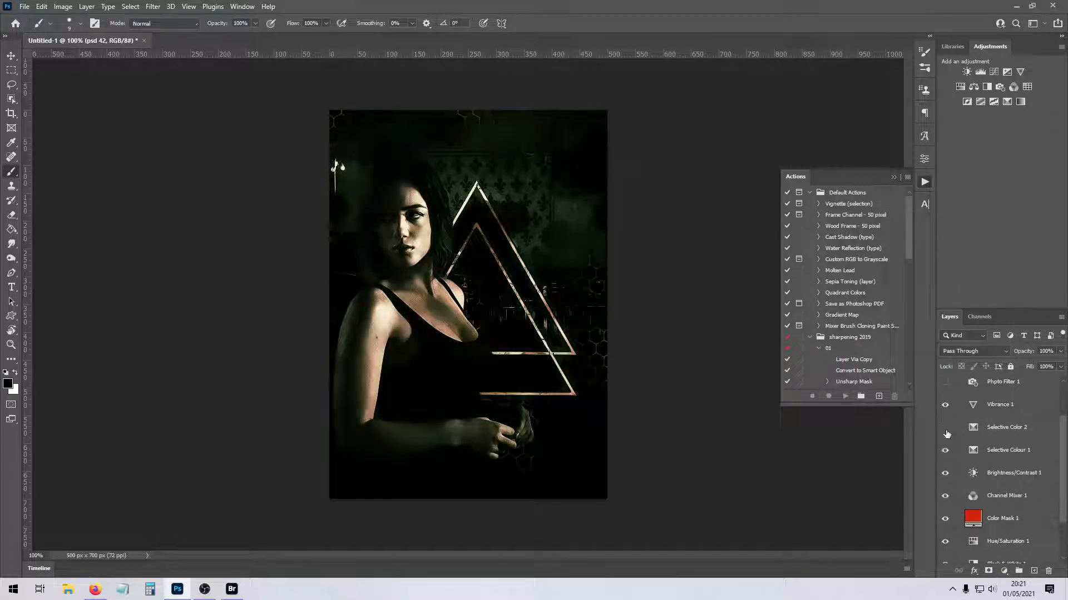
scroll(956, 494, down, 2)
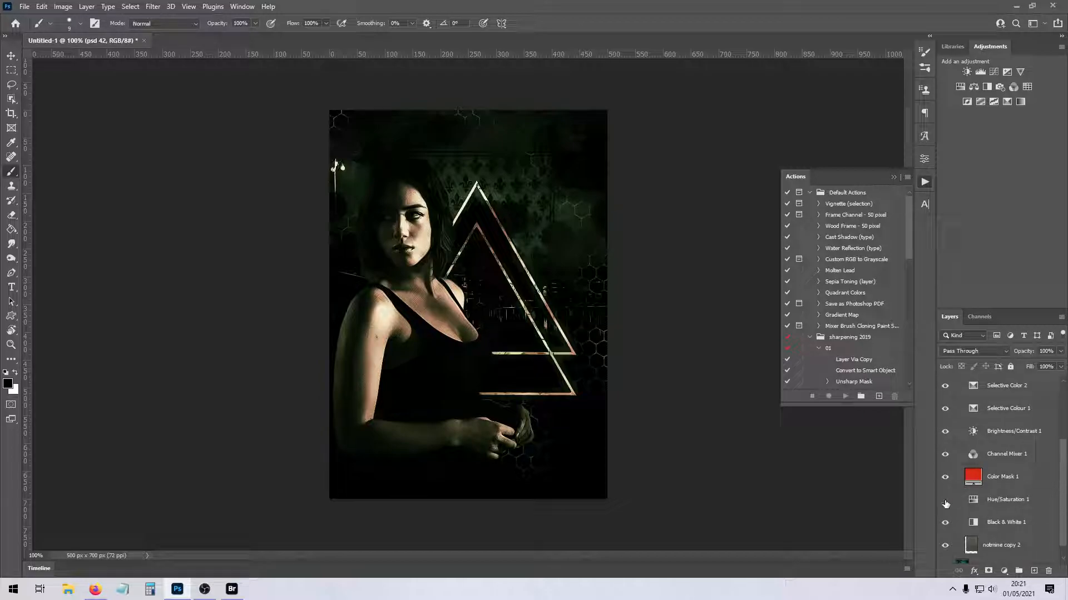
- Preview the image without the Black & White 1 adjustment and set that layer's opacity to 35%
click(945, 523)
click(944, 523)
click(996, 524)
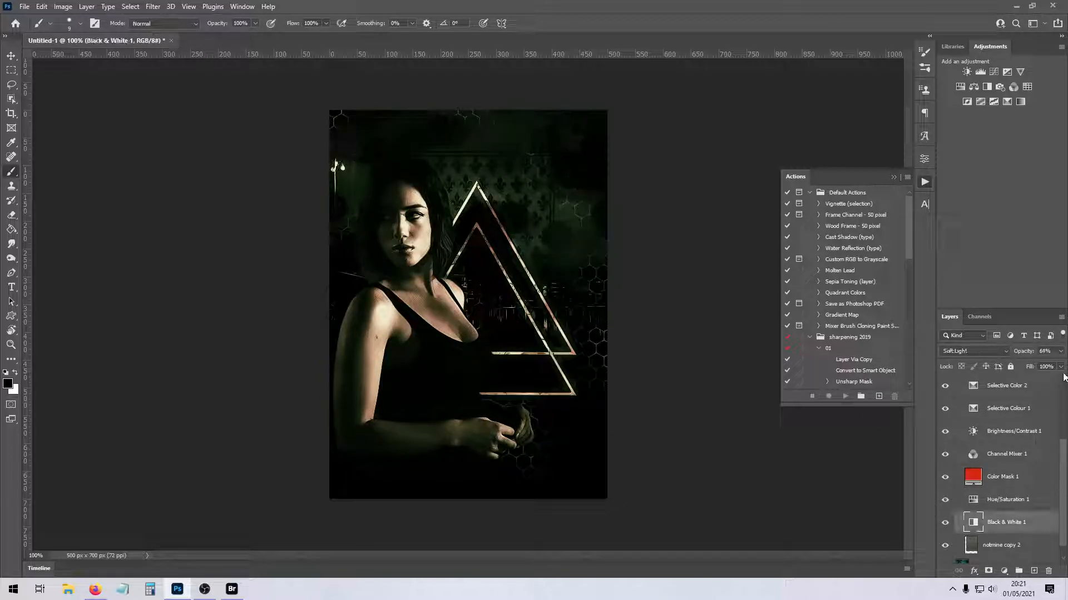
drag(1032, 362, 1026, 362)
- Stretch the "notmine copy 2" texture layer in the psd #47 group to cover the whole canvas
scroll(994, 483, down, 1)
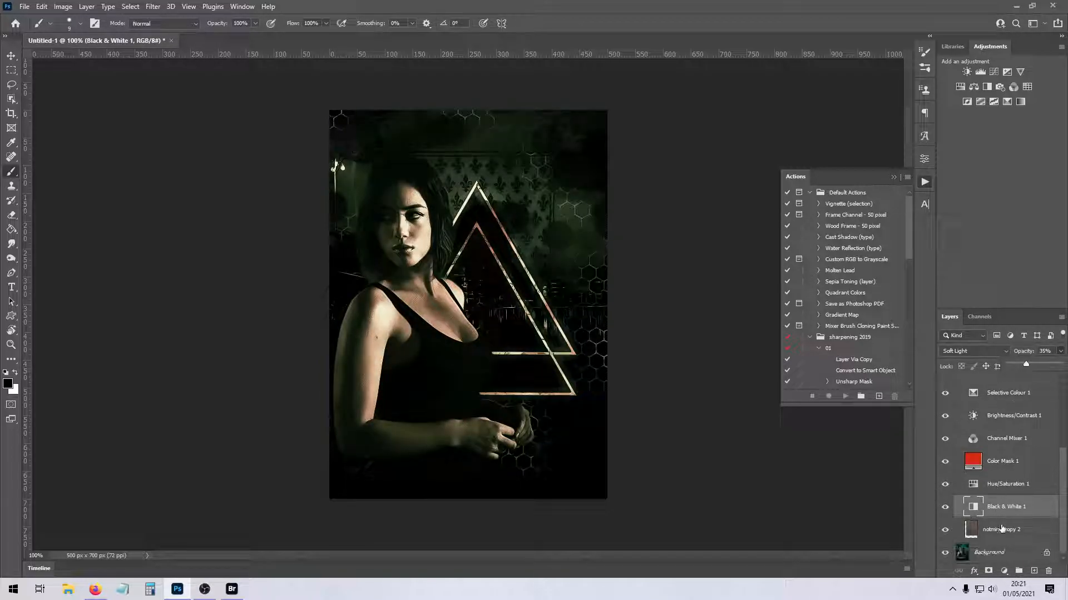
click(1000, 524)
key(ctrl+t)
drag(506, 378, 483, 378)
drag(468, 450, 468, 511)
key(Return)
key(b)
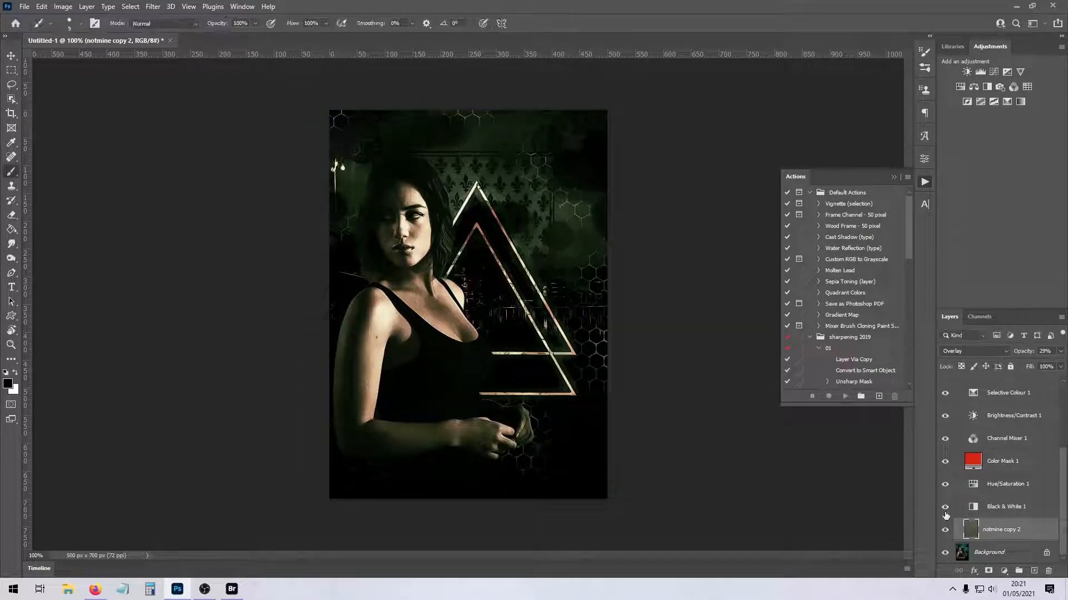
- Collapse the psd #47 group, expand the psd 42 group and hide its lower gradient map adjustment
scroll(983, 516, up, 3)
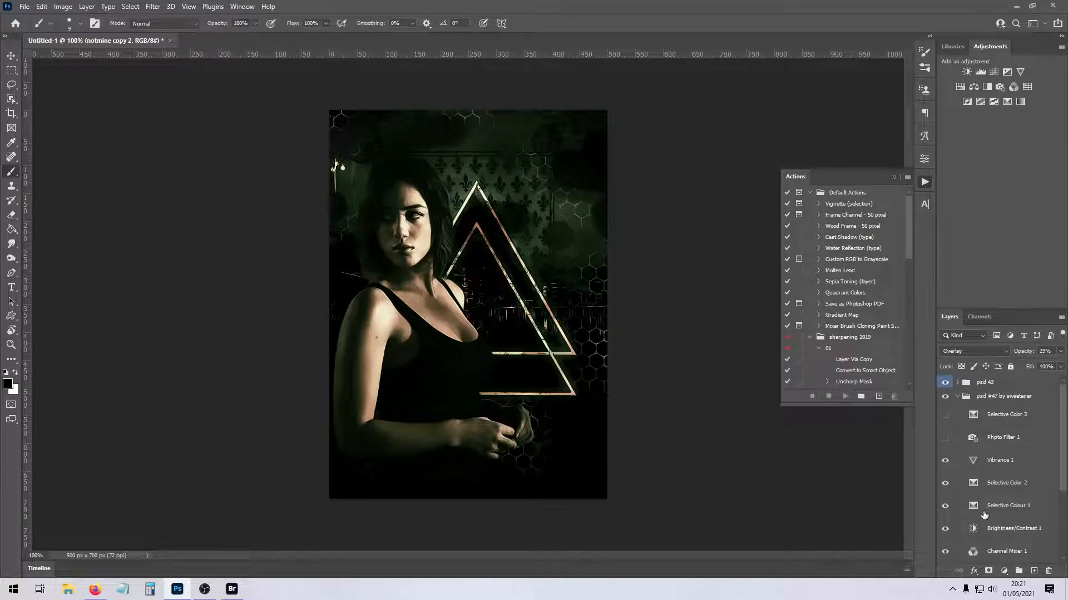
click(957, 396)
click(957, 383)
scroll(963, 449, down, 8)
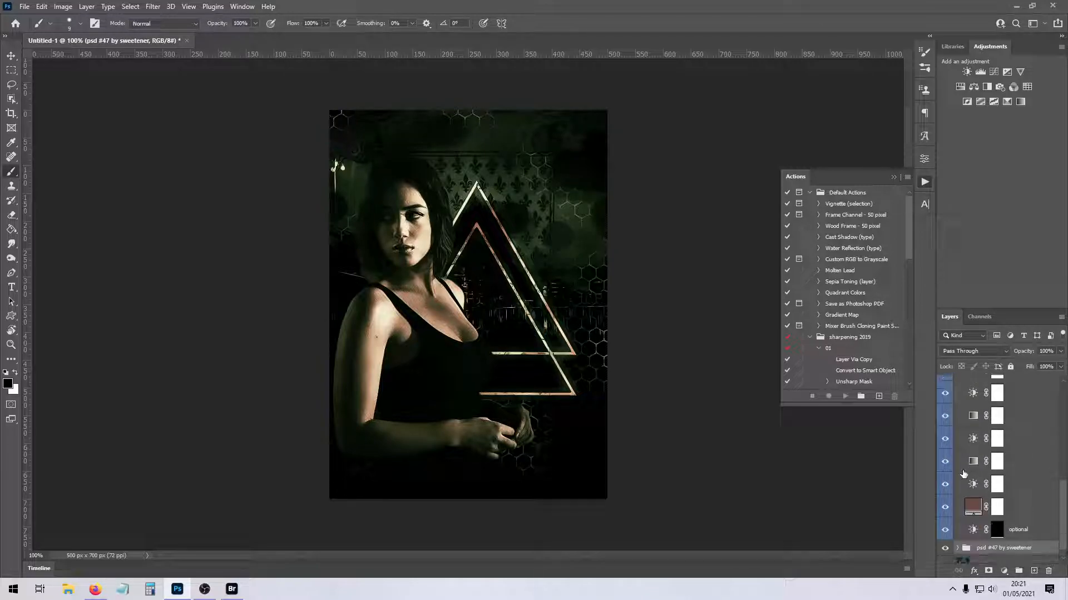
click(944, 488)
click(945, 464)
click(945, 465)
click(945, 464)
- Compare the image with and without the brightness and gradient map adjustments higher in the psd 42 group
click(947, 440)
click(947, 419)
click(947, 418)
click(945, 401)
click(945, 401)
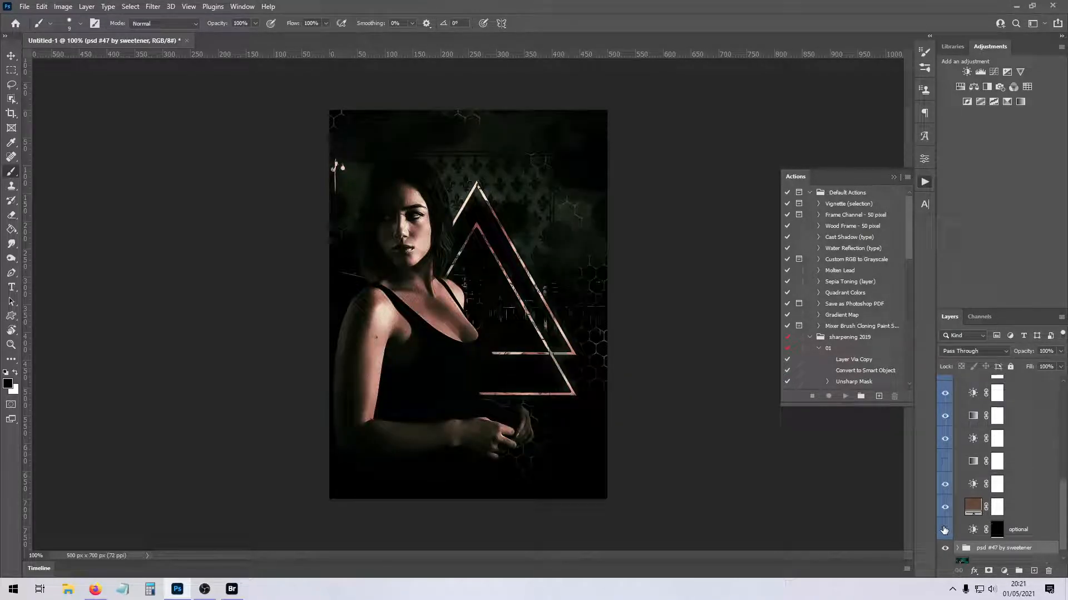
- Compare the psd 42 group's lower adjustments and set the brightness layer between the two color balance layers to 73% opacity
scroll(956, 512, up, 3)
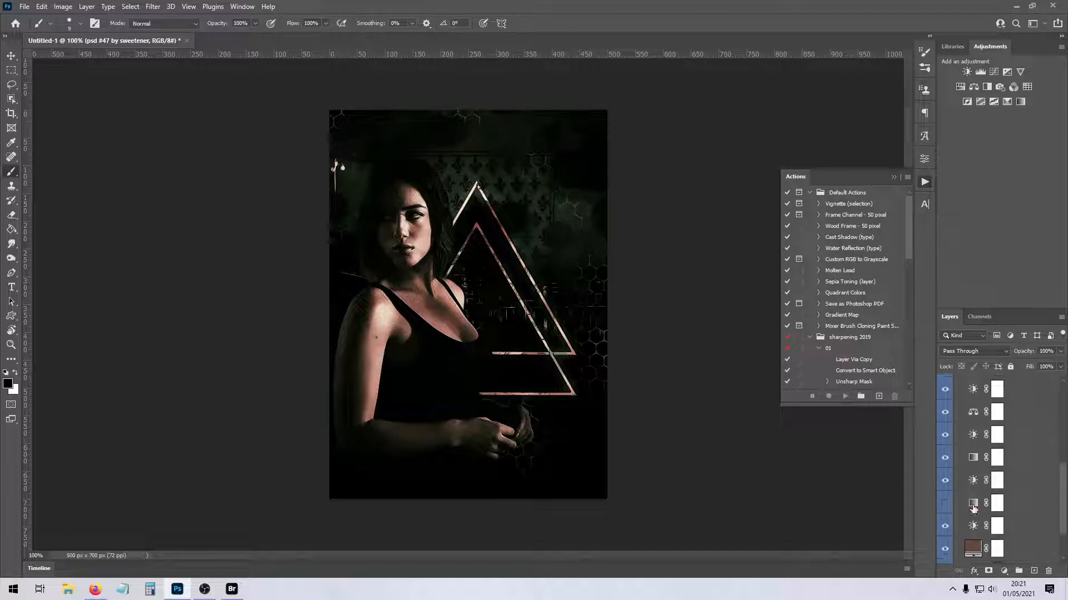
click(943, 505)
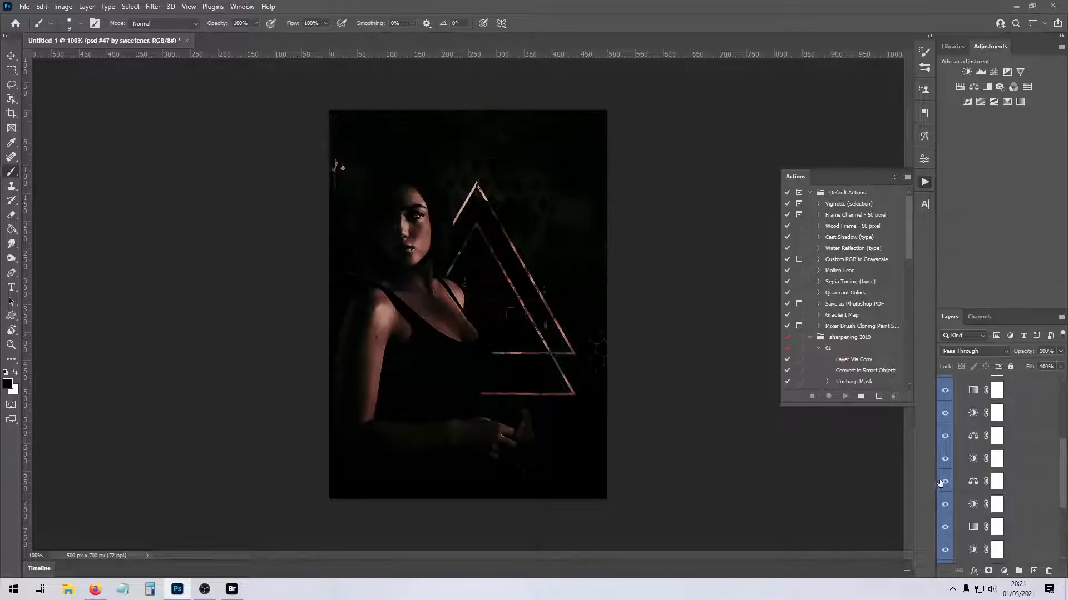
click(943, 463)
click(944, 463)
click(1018, 458)
click(1060, 352)
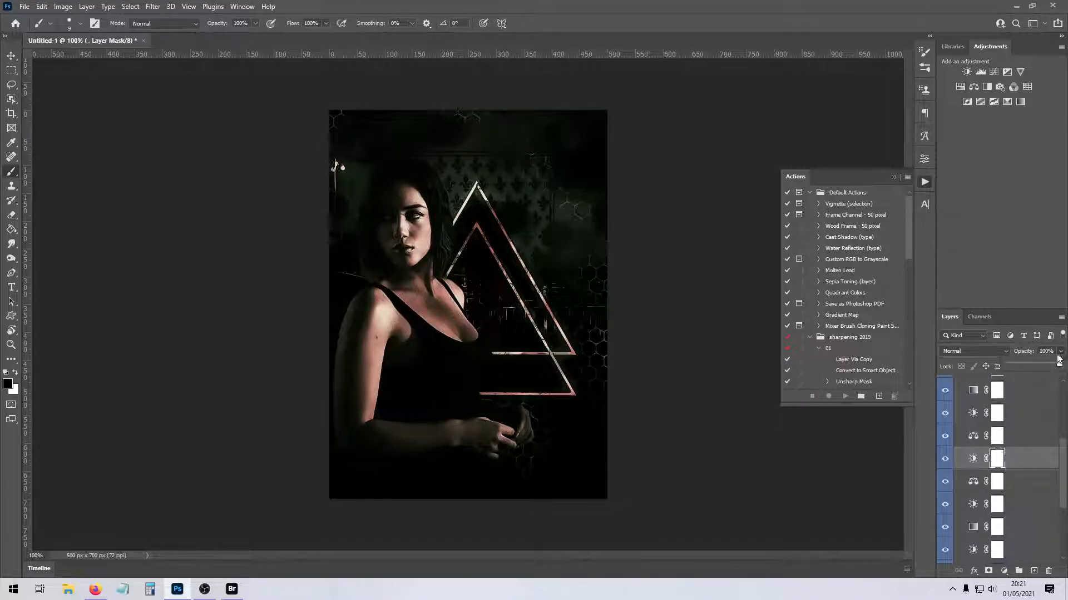
- Compare the image with and without each of the remaining adjustments up to the top of the psd 42 group
click(944, 435)
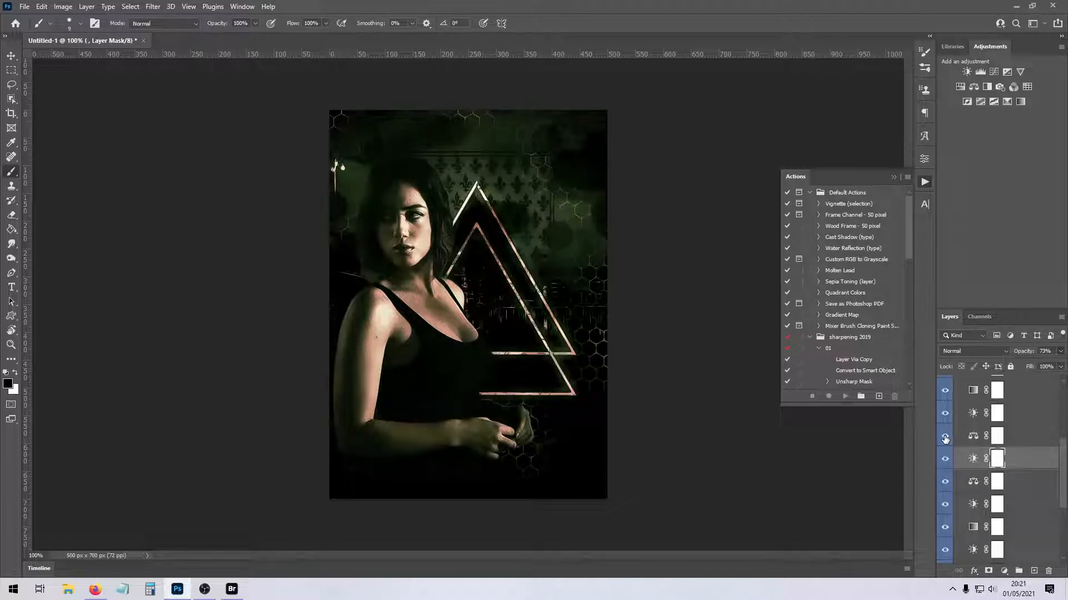
click(944, 435)
click(947, 415)
click(948, 413)
click(949, 393)
click(949, 393)
scroll(952, 422, up, 3)
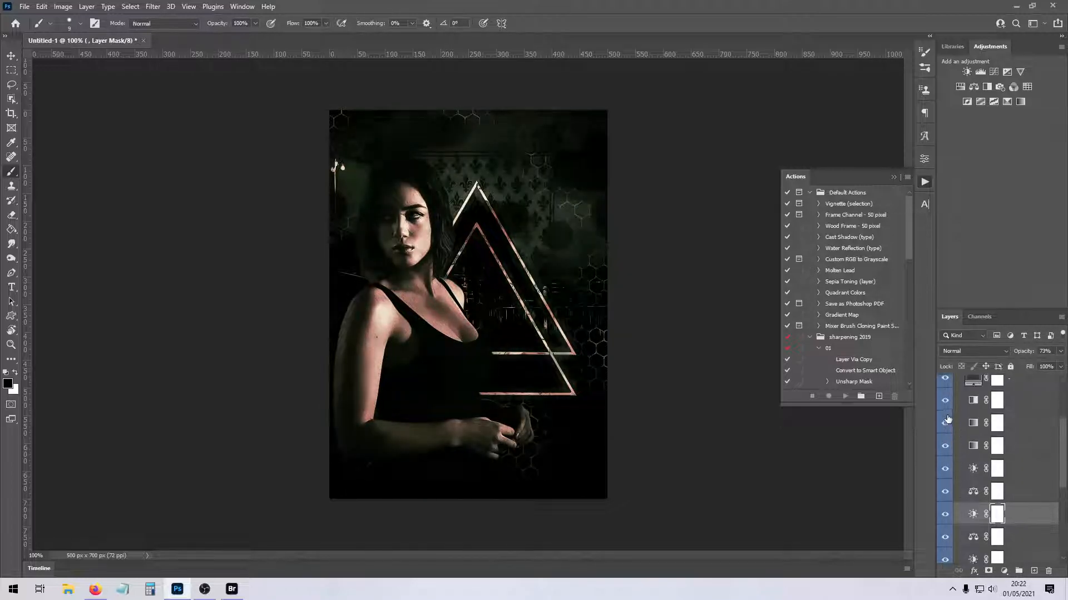
click(945, 402)
click(945, 402)
scroll(953, 432, up, 5)
click(944, 425)
click(946, 424)
click(946, 405)
click(946, 404)
- Set the Multiply gradient map near the top of the psd 42 group to 34% opacity and collapse the group
click(997, 425)
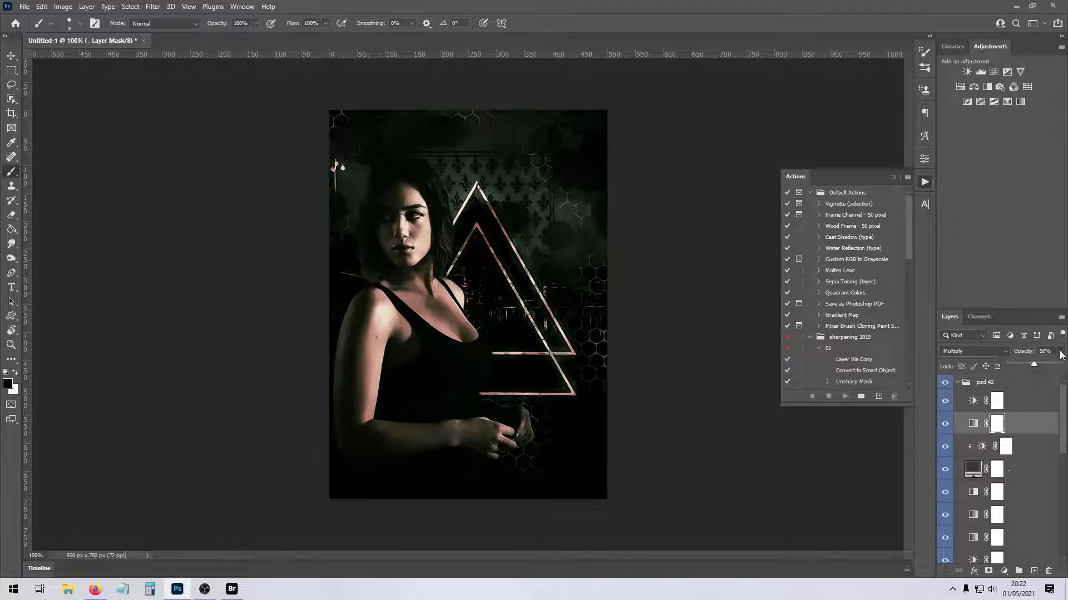
drag(1025, 363, 1024, 363)
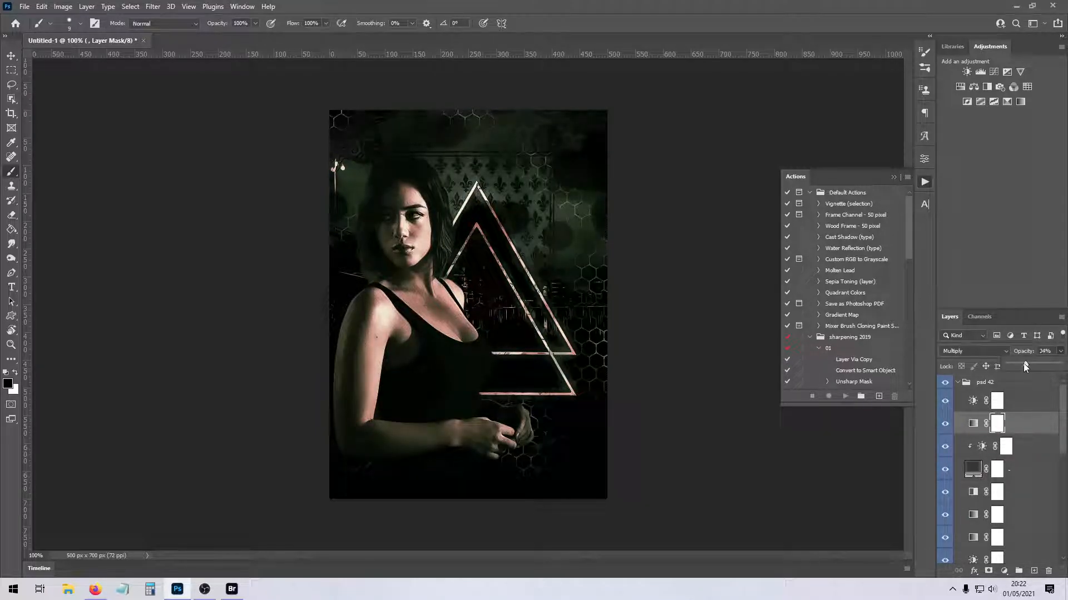
click(957, 383)
click(957, 383)
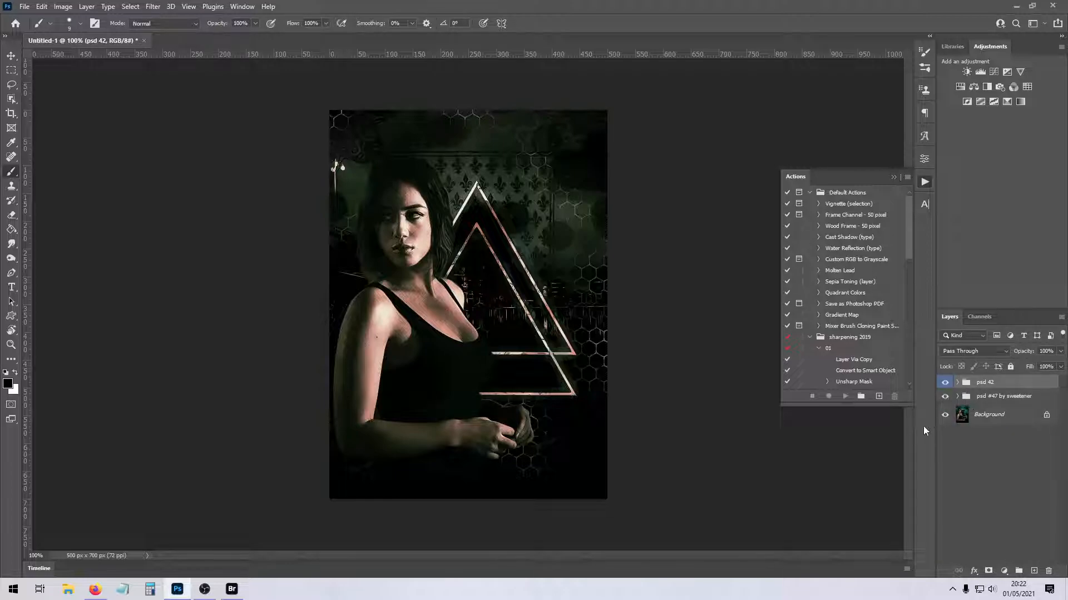
- Open texture psd.psd from the mine folder in Bridge, copy its texture group into the composite and close the source file
click(232, 589)
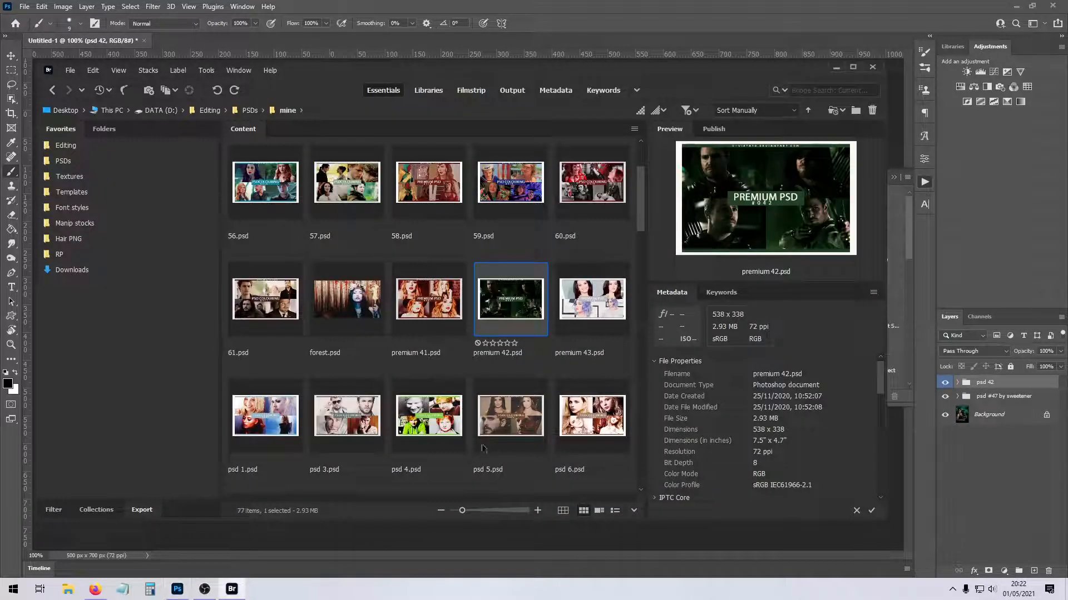
scroll(485, 451, down, 10)
click(353, 424)
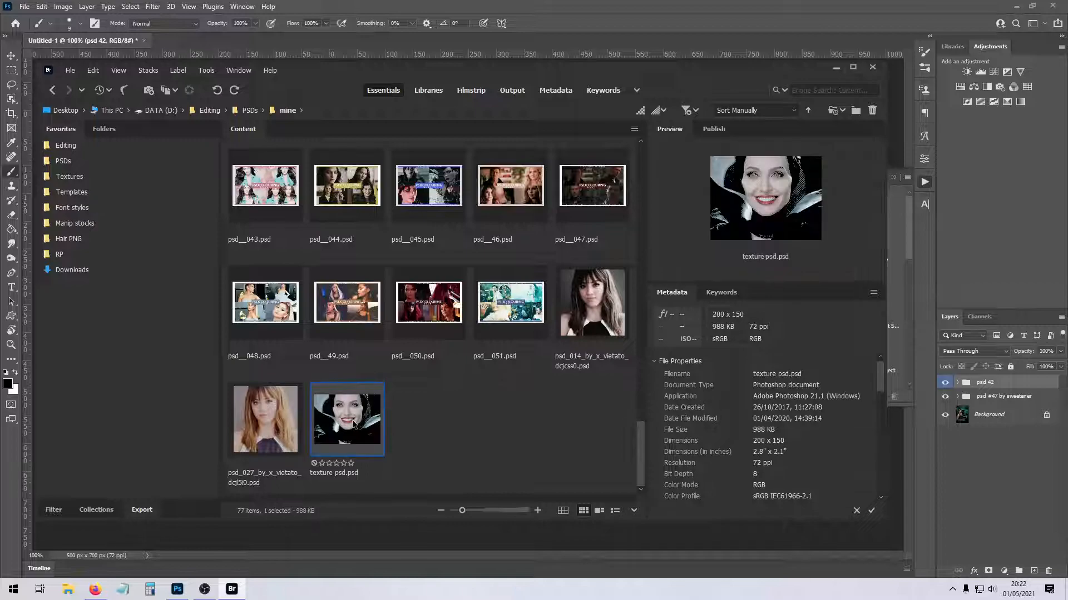
double_click(353, 423)
drag(1040, 383, 487, 319)
click(253, 108)
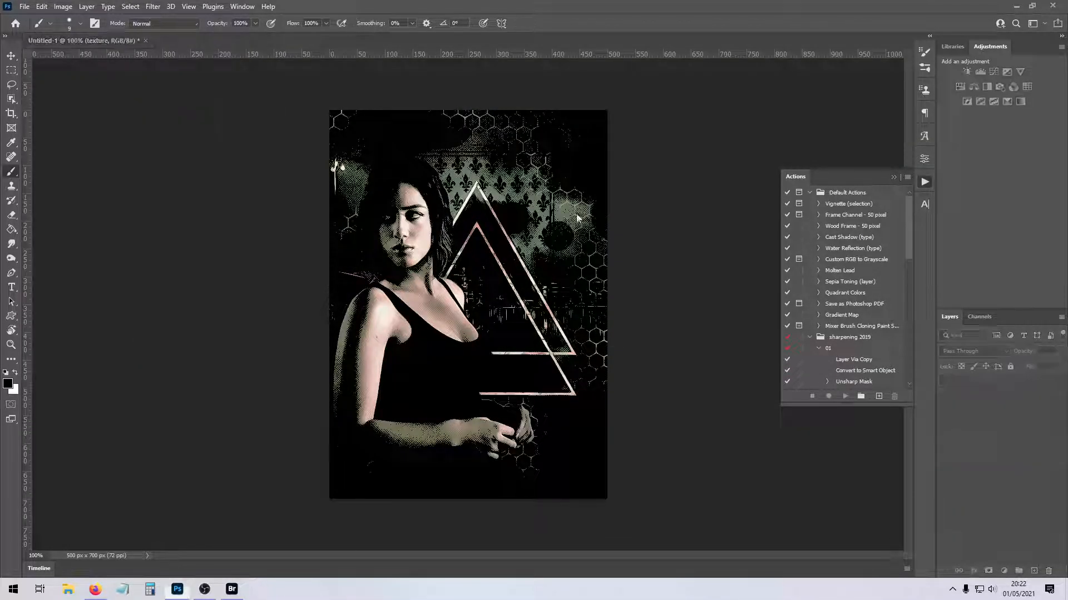
- Move the texture group directly above the Background and adjust the opacity of its Pattern Fill 1 and brightness layers
drag(996, 384, 993, 491)
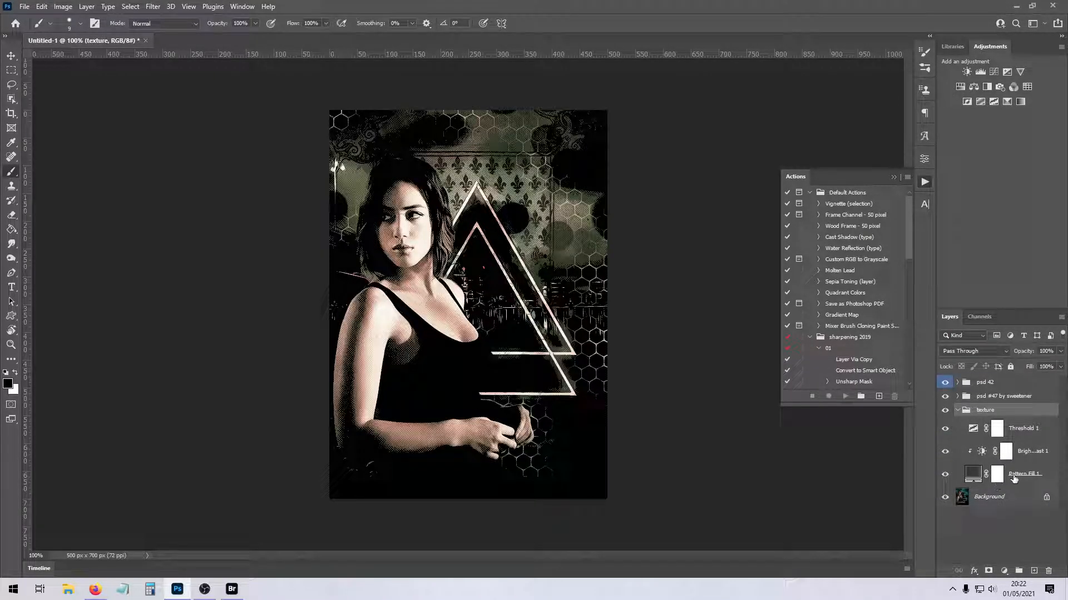
click(1013, 479)
click(1060, 351)
mouse_move(1035, 361)
mouse_down()
mouse_move(1026, 364)
mouse_move(1046, 365)
mouse_up()
click(1025, 452)
click(1060, 352)
- Set the Threshold 1 layer's opacity to 72% and its threshold level to 28
click(1023, 431)
click(1060, 350)
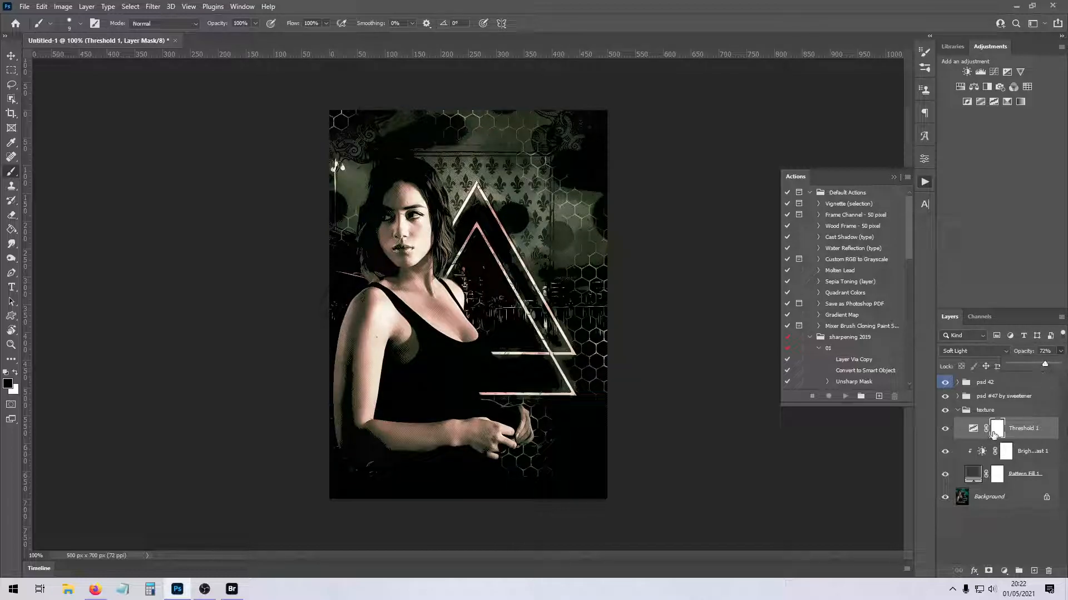
double_click(973, 429)
drag(749, 251, 747, 251)
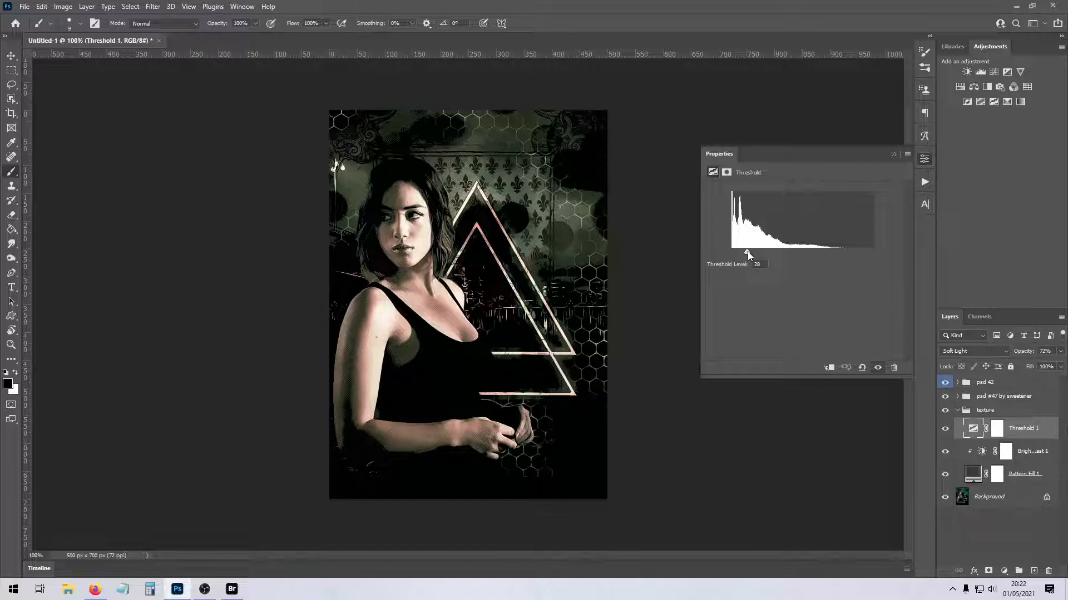
click(893, 154)
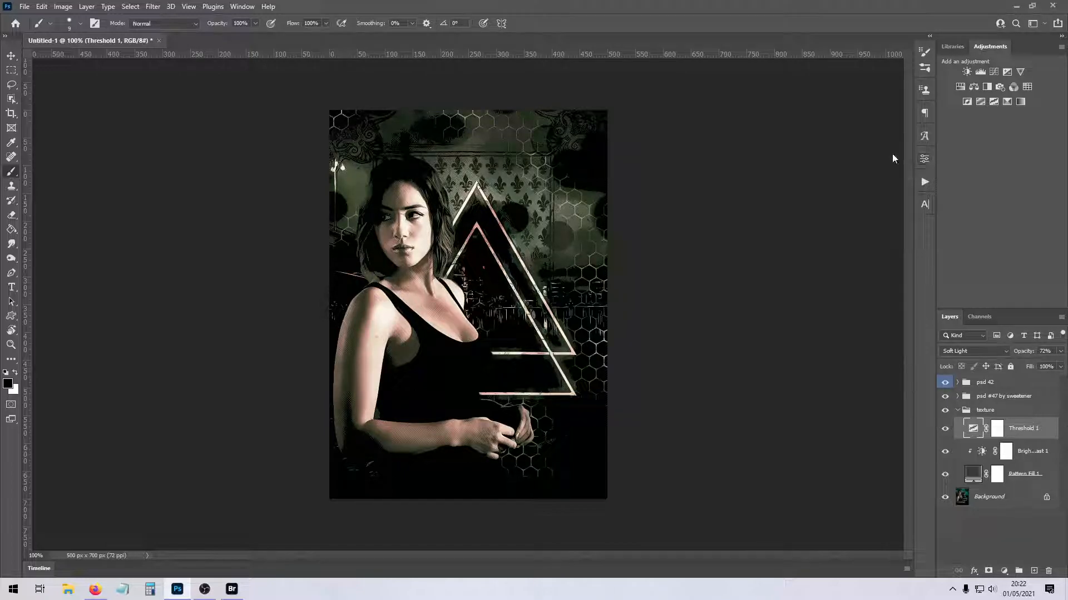
- Compare the image with and without the texture group and try placing that group above the psd #47 group
click(957, 411)
click(944, 411)
click(944, 411)
drag(1015, 410, 1017, 392)
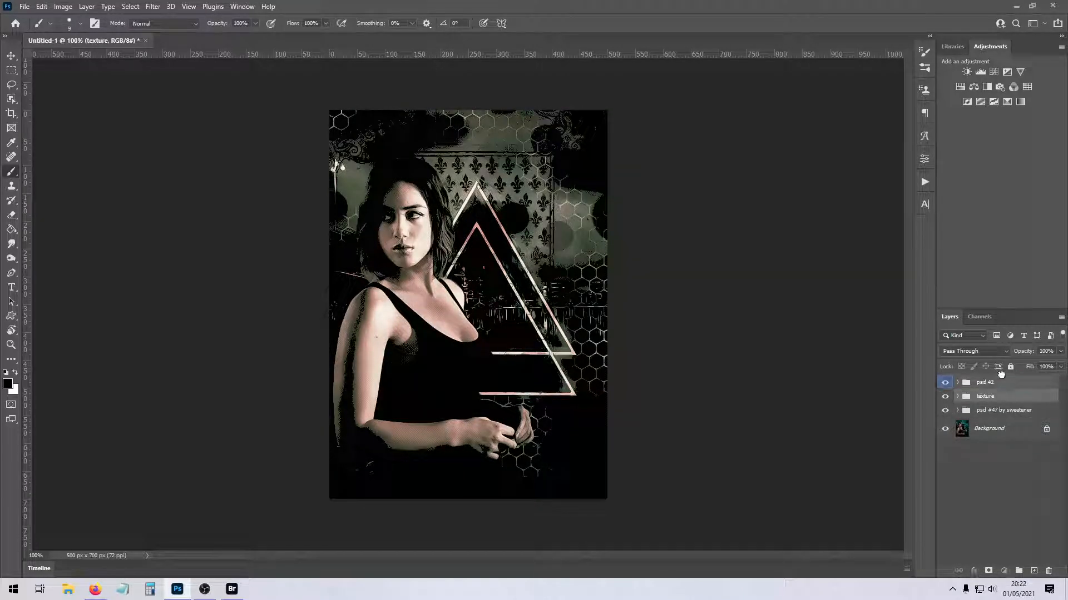
drag(999, 376, 1007, 422)
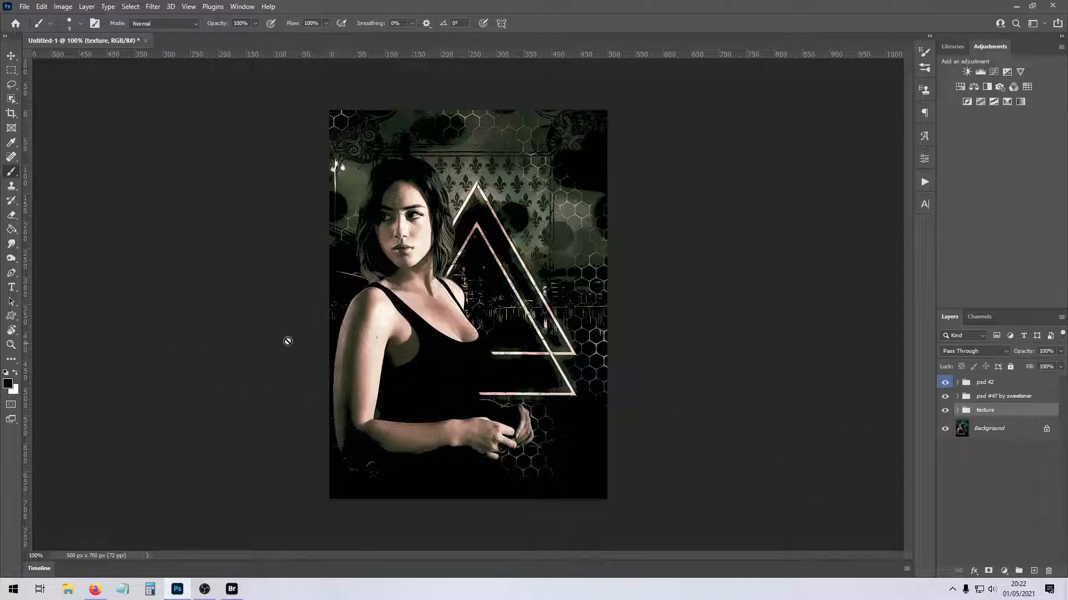
click(996, 434)
key(ctrl+j)
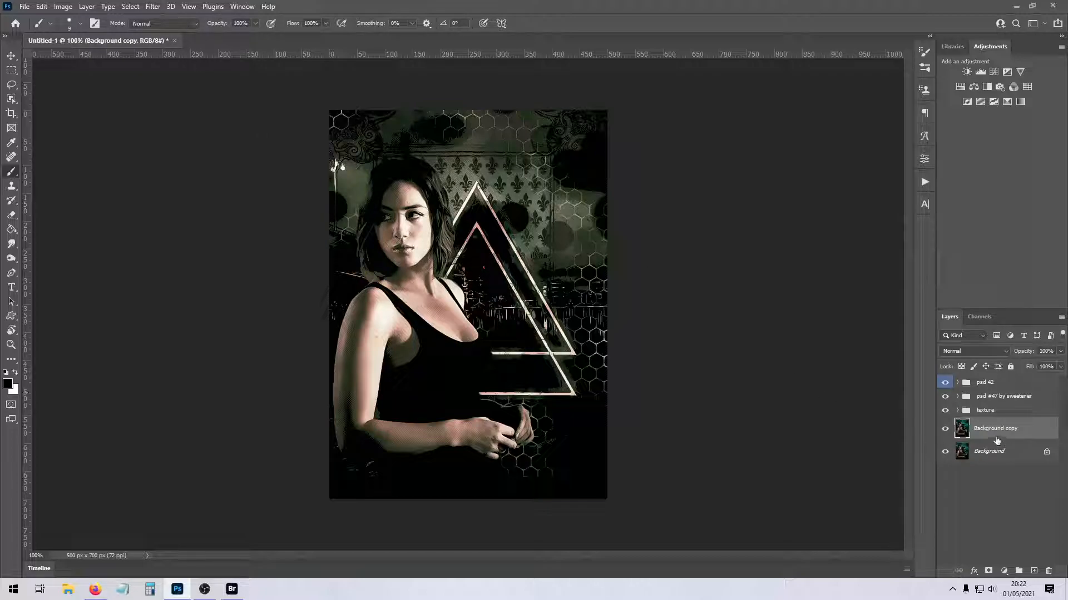
key(ctrl+z)
- Open Halos.psd from the Patreon Templates folder in Bridge and float it in its own window over the composite
click(237, 593)
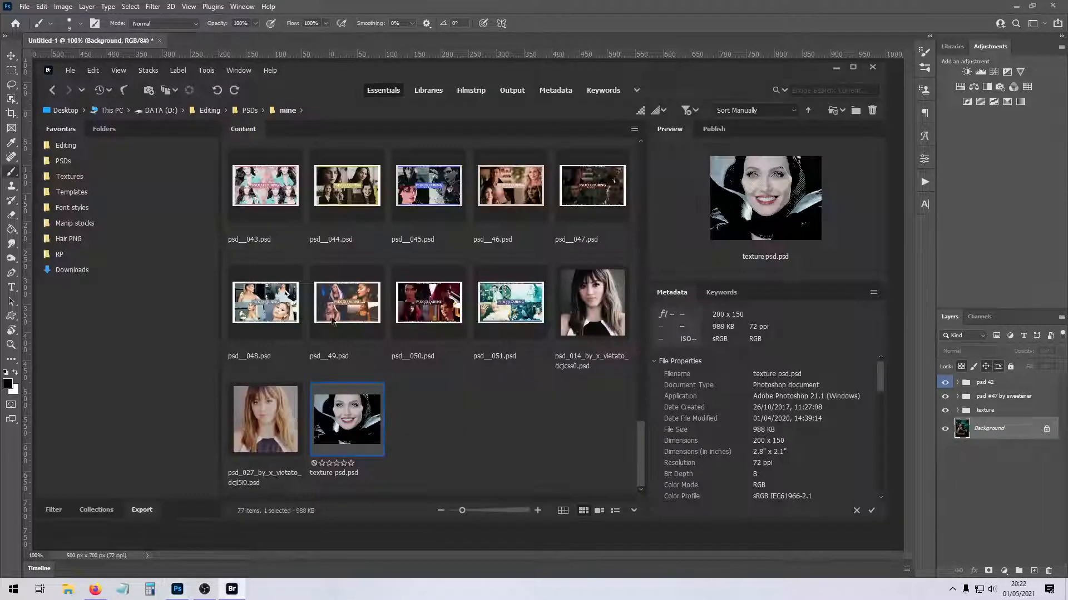
click(63, 162)
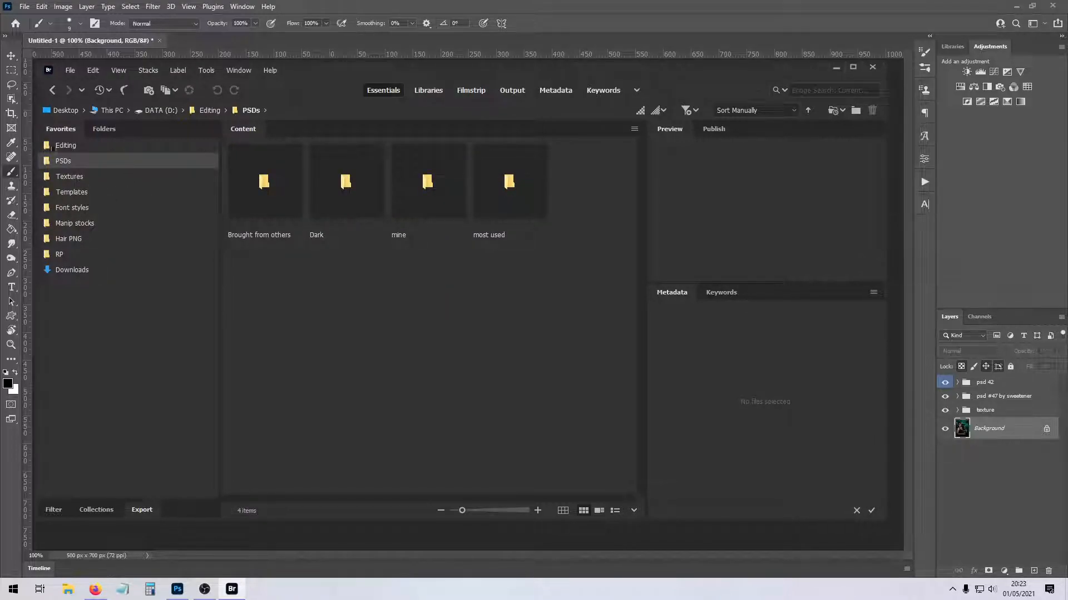
click(65, 147)
double_click(510, 189)
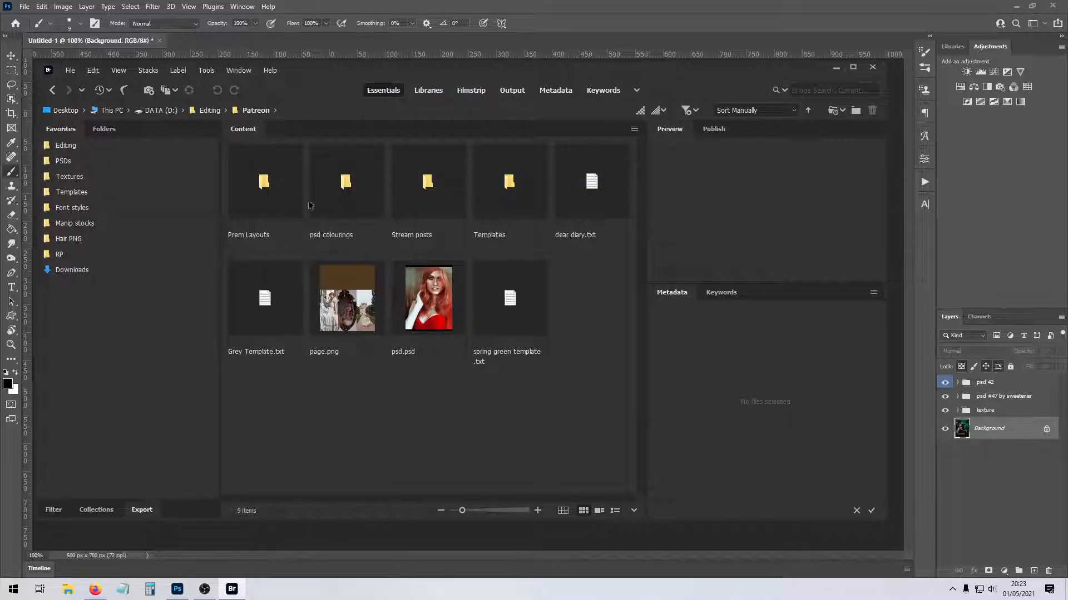
double_click(493, 200)
double_click(332, 192)
drag(215, 40, 215, 121)
- Preview the halo 1, halo 2 and halo 3 designs by switching their layers' visibility
click(945, 387)
click(945, 432)
click(945, 476)
click(945, 436)
click(945, 432)
click(945, 387)
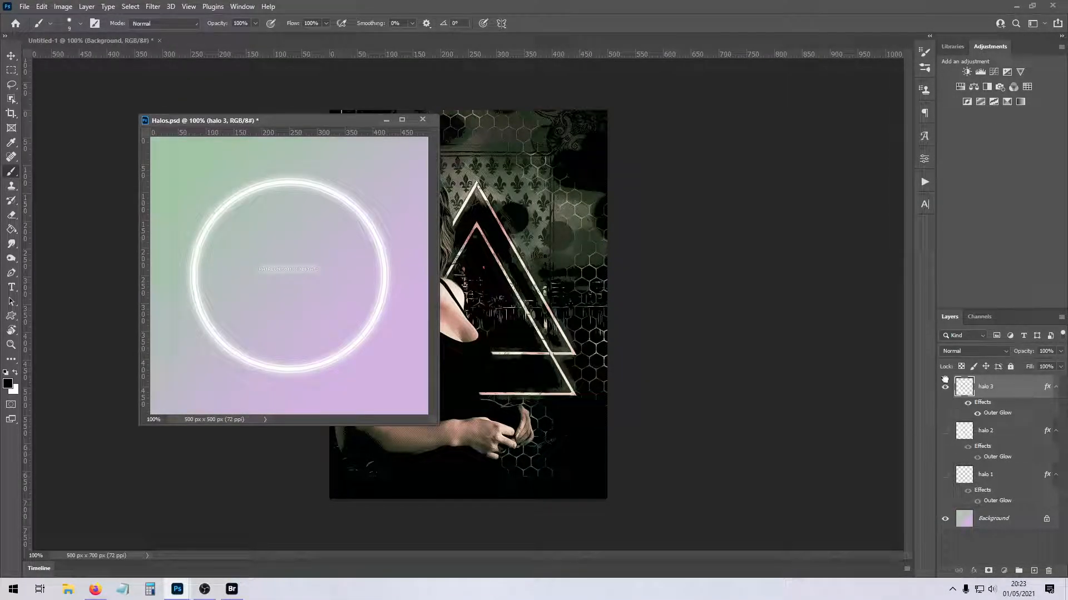
- Copy the halo 1 layer into the composite directly above the Background and close Halos.psd
click(983, 475)
drag(983, 476, 485, 177)
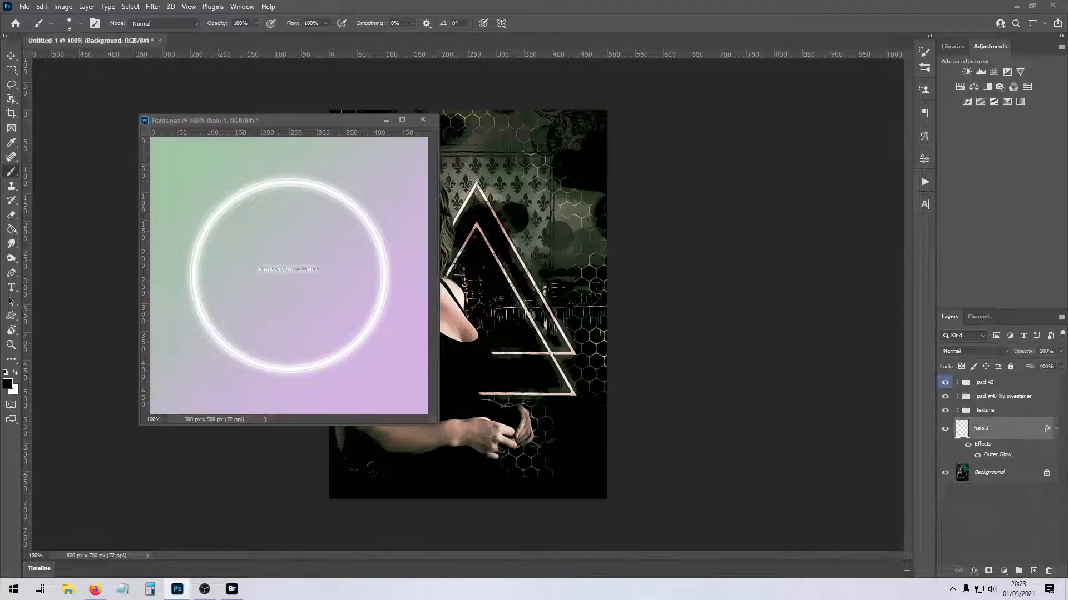
click(423, 120)
click(529, 219)
- Scale the halo 1 ring to about 87% and position it around the woman's head
key(ctrl+t)
drag(566, 272, 391, 254)
drag(305, 225, 363, 240)
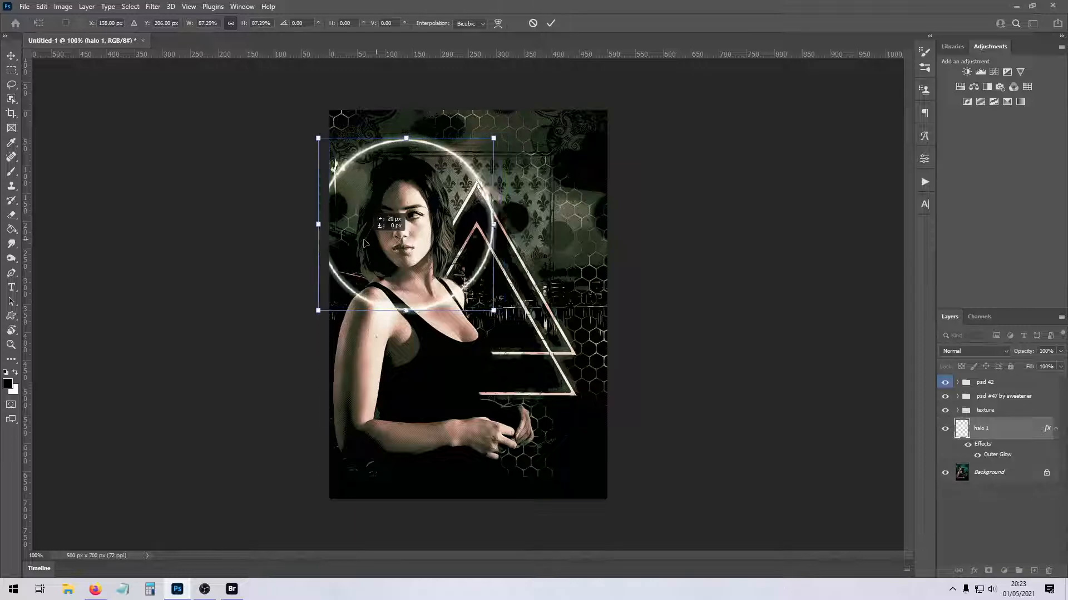
key(Return)
- Erase the lower arc of the halo ring where it crosses the woman's shoulder and chest
key(b)
click(10, 213)
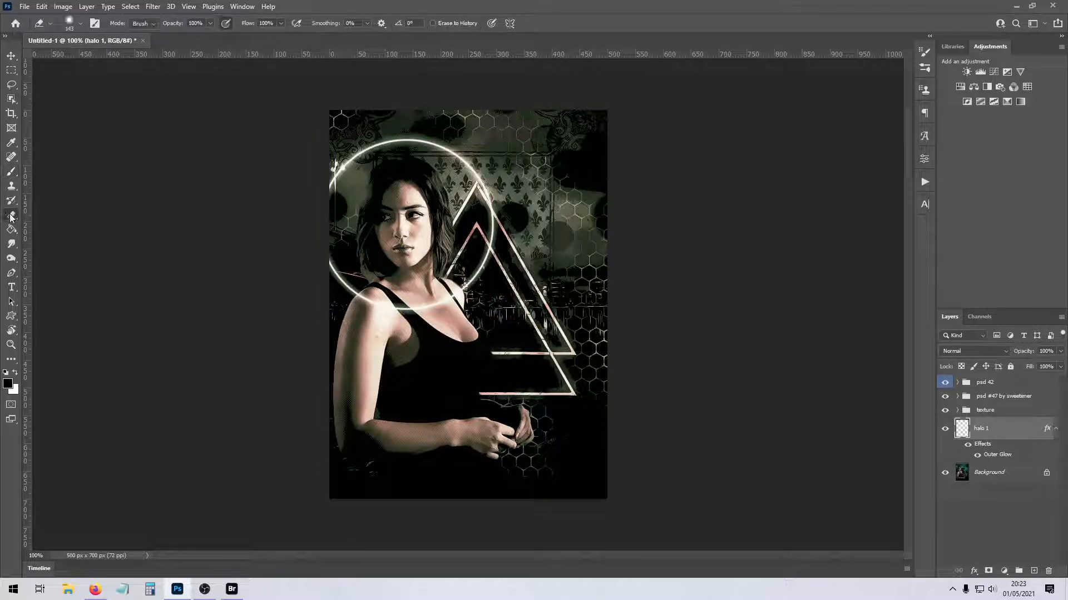
mouse_move(382, 326)
mouse_down()
mouse_move(411, 300)
mouse_move(356, 289)
mouse_move(423, 311)
mouse_move(452, 302)
mouse_up()
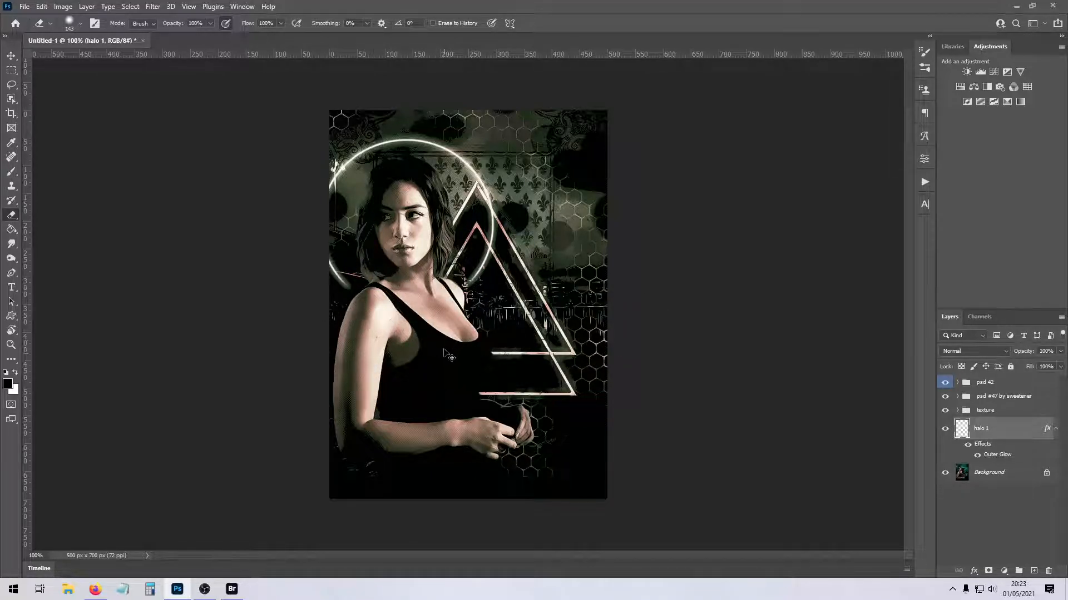
- Nudge the halo 1 layer slightly into place and set its blend mode to Subtract
key(ctrl+t)
drag(423, 369, 432, 370)
key(Return)
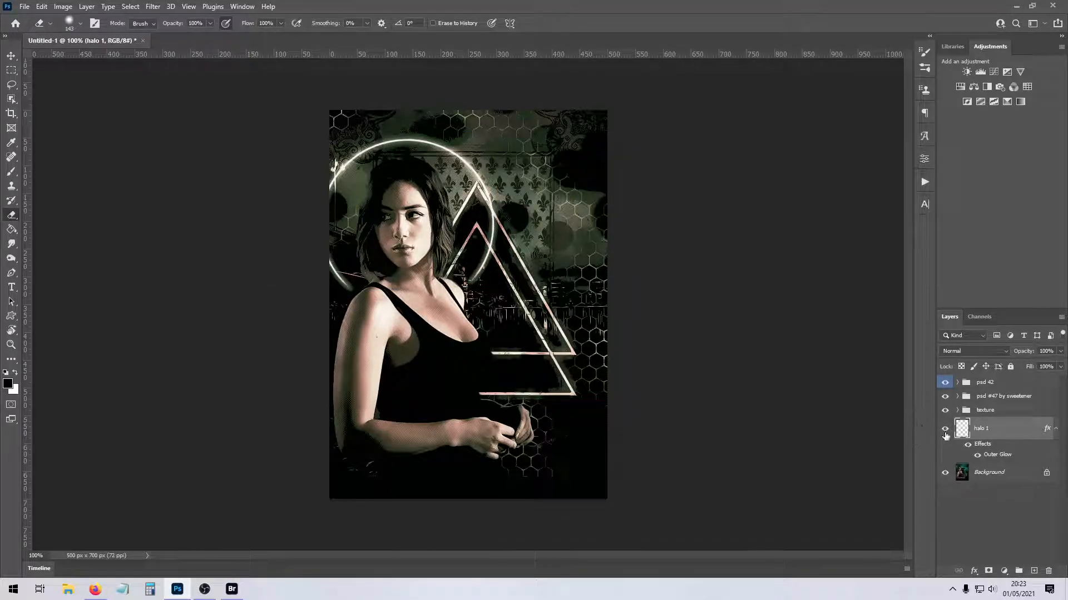
click(957, 352)
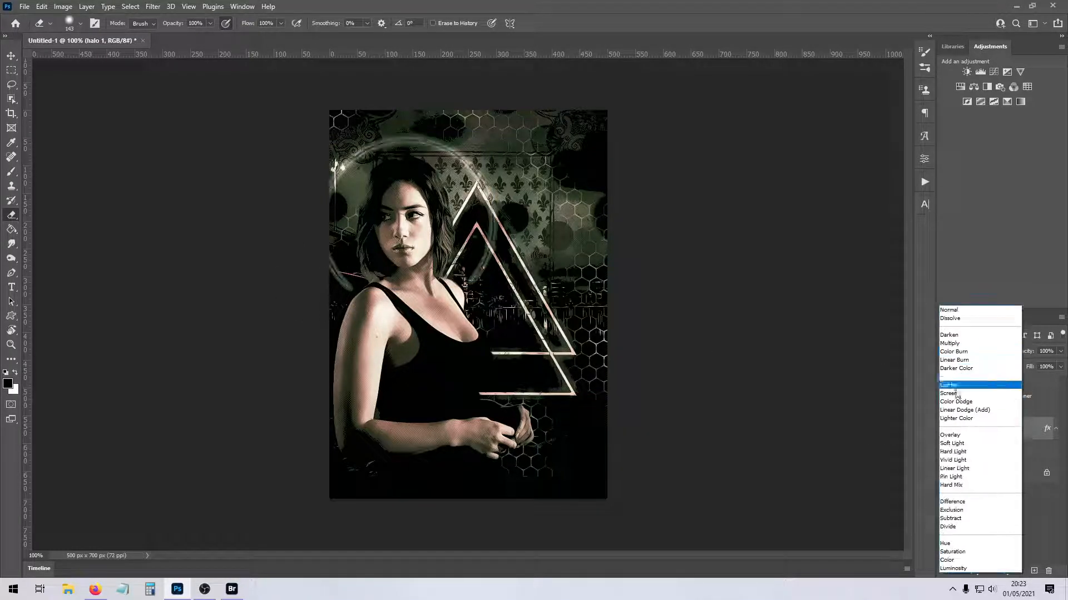
click(959, 518)
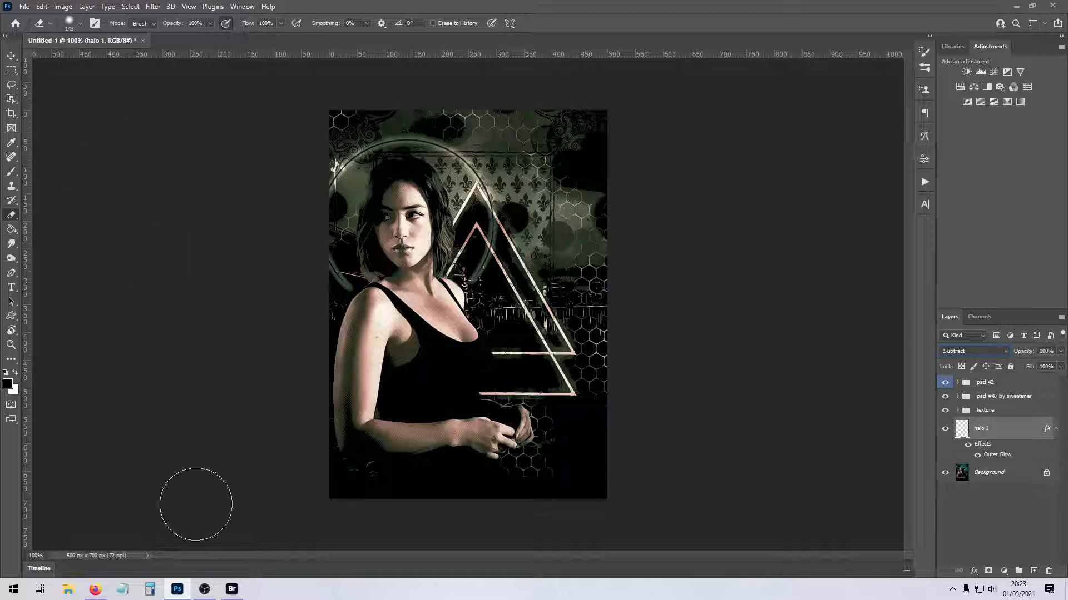
- Look through the Font styles, Manip stocks and Hair PNG folders in Bridge for a decorative element
click(232, 588)
click(73, 209)
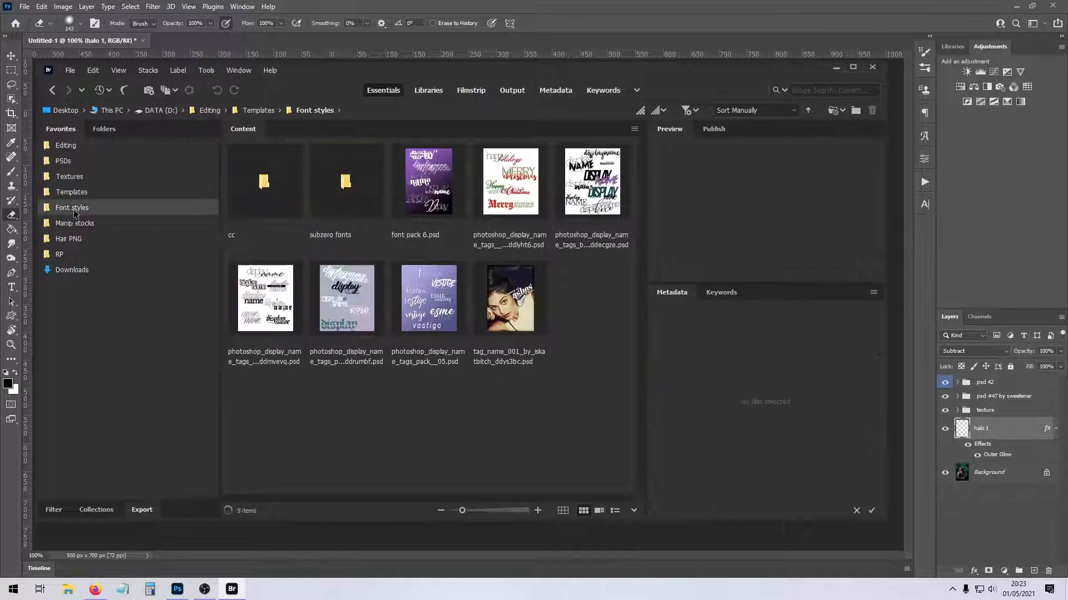
click(75, 221)
click(77, 240)
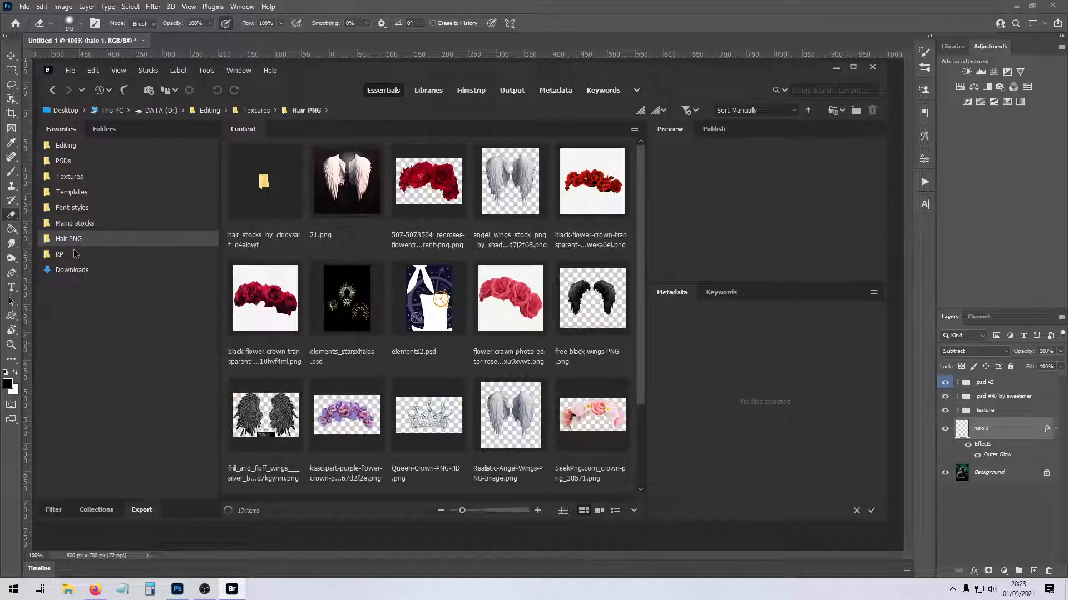
scroll(356, 323, down, 2)
click(356, 314)
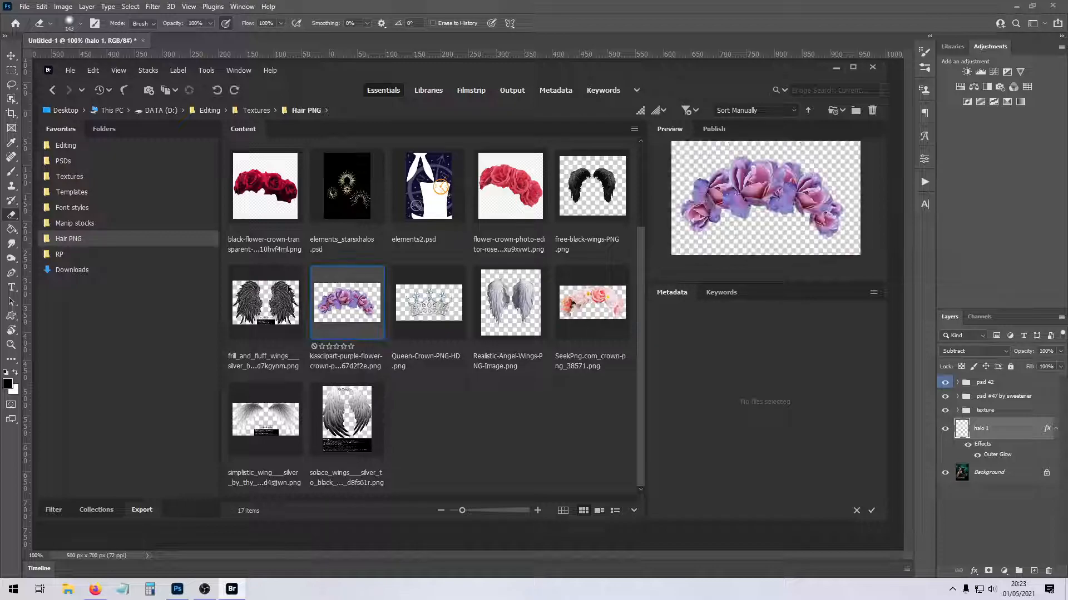
scroll(432, 307, up, 2)
scroll(433, 307, down, 2)
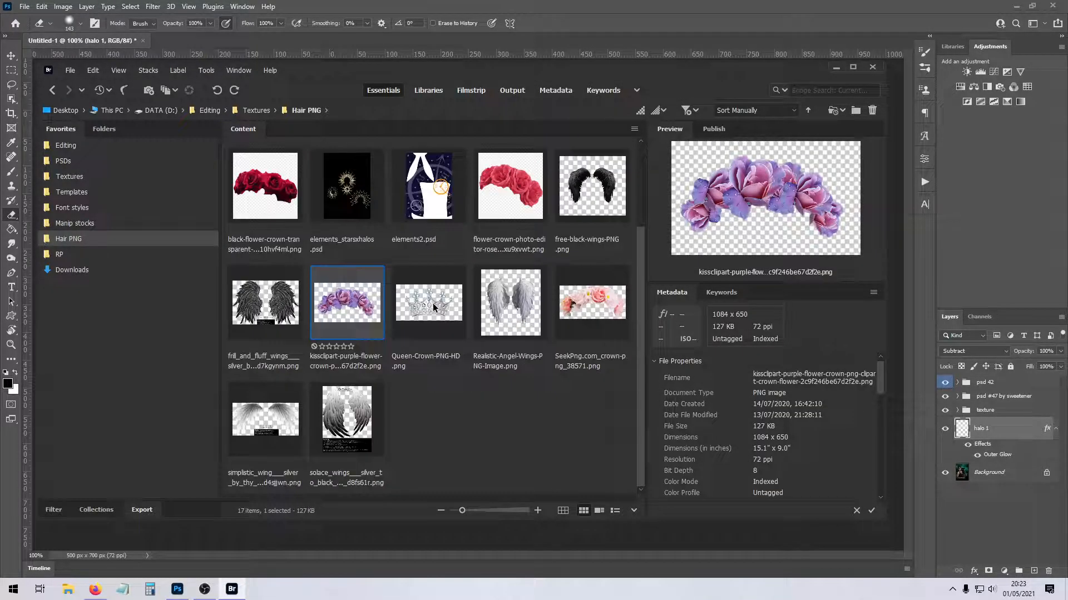
scroll(367, 311, up, 2)
- Open elements_starsxhalos.psd from the Hair PNG folder and float it in its own window over the composite
click(347, 300)
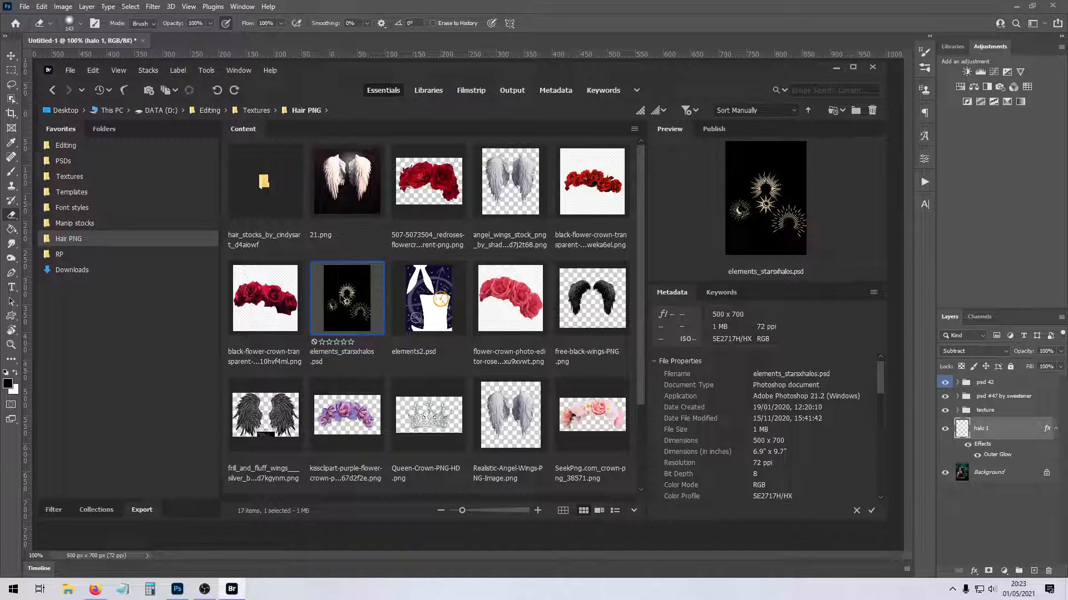
double_click(359, 301)
drag(231, 42, 267, 99)
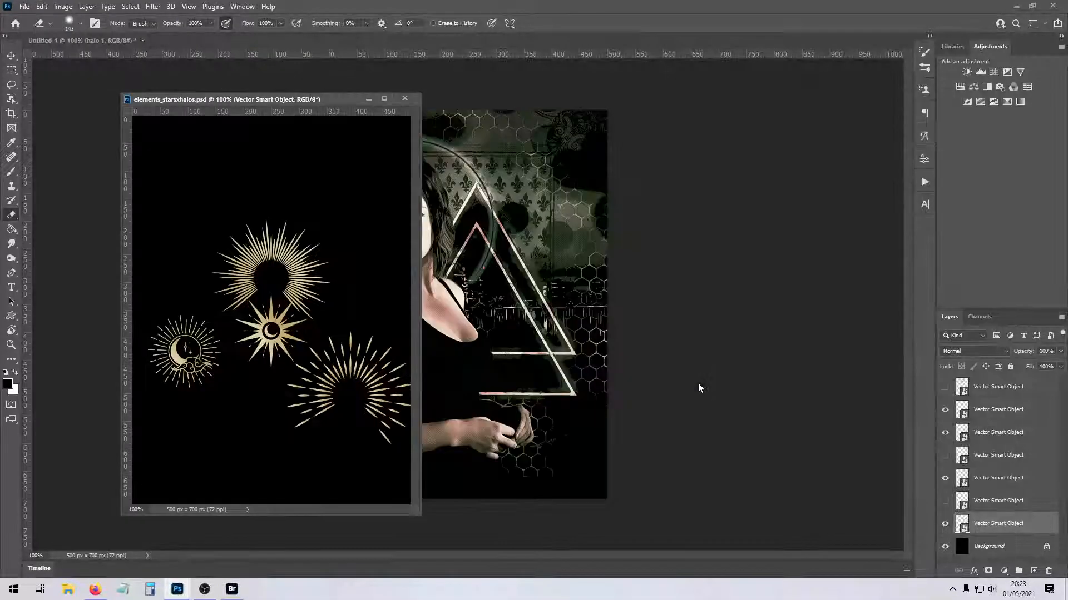
- Identify the dense sunburst halo layer in elements_starsxhalos.psd, copy it into the composite and minimize the source window
click(944, 409)
click(944, 410)
click(944, 432)
click(945, 432)
click(944, 523)
click(944, 524)
drag(1010, 528, 341, 318)
click(366, 99)
- Scale the sunburst to about 608%, rotate it about 85° and centre it around the woman's head
key(ctrl+t)
drag(482, 372, 403, 229)
drag(406, 312, 408, 326)
drag(409, 288, 406, 261)
drag(439, 325, 450, 327)
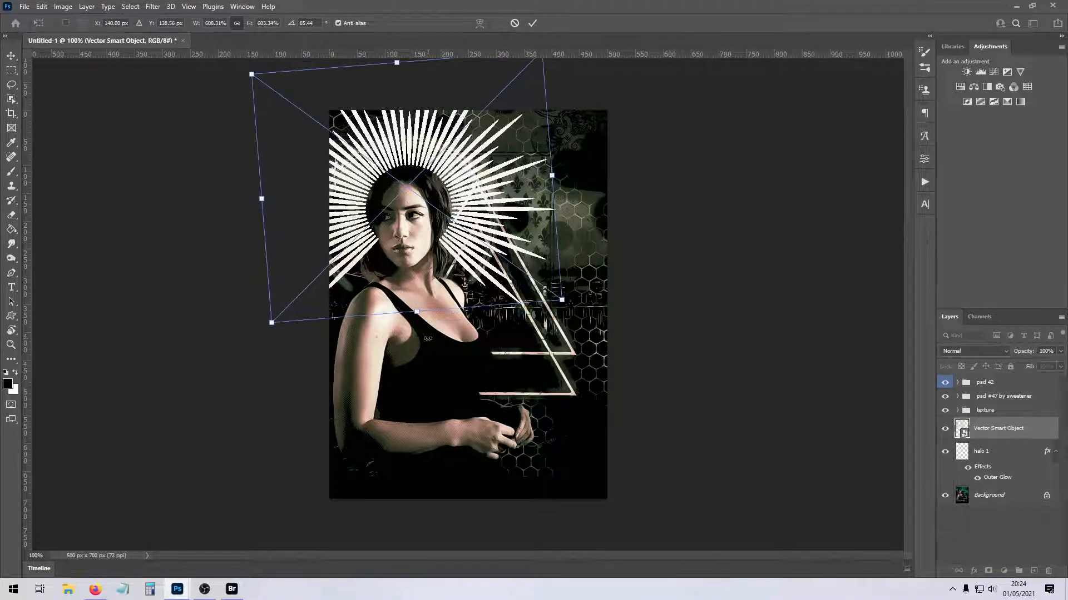
key(Return)
- Hide the halo 1 layer and set the sunburst layer's blend mode to Subtract
key(e)
click(945, 451)
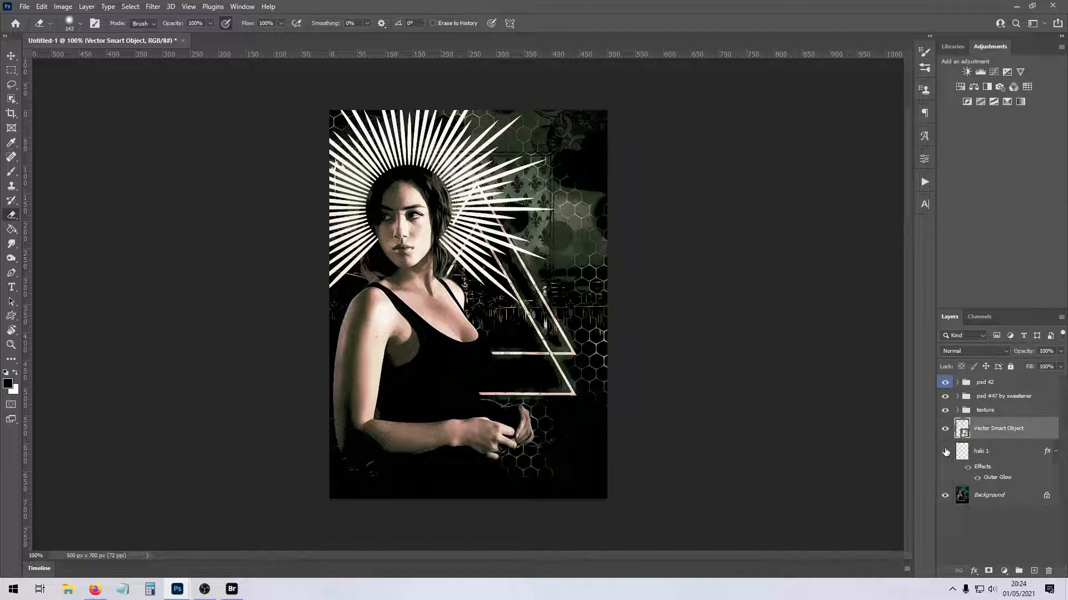
click(966, 351)
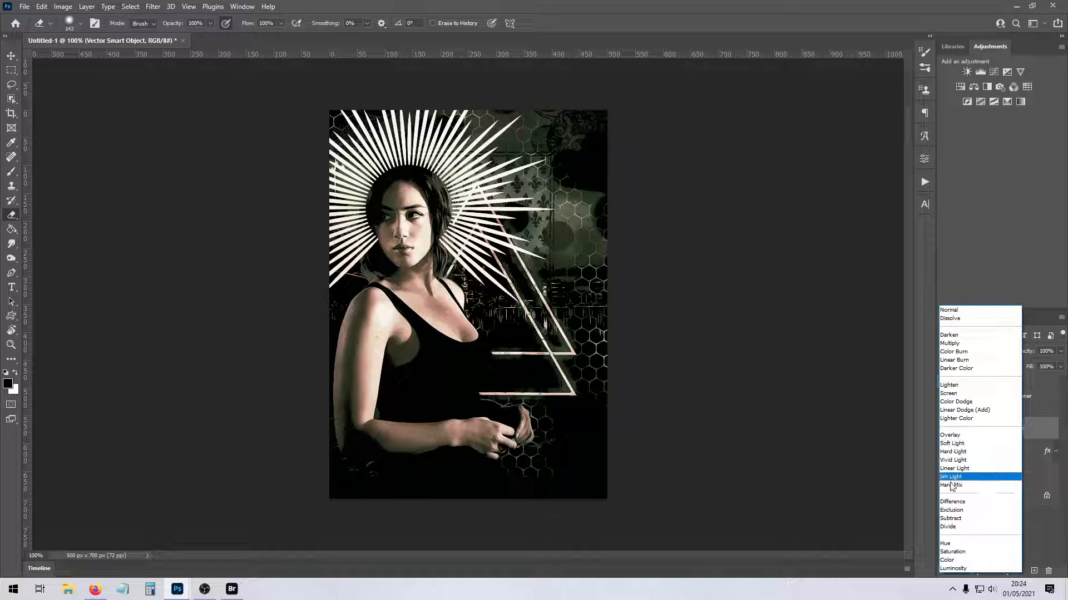
click(951, 519)
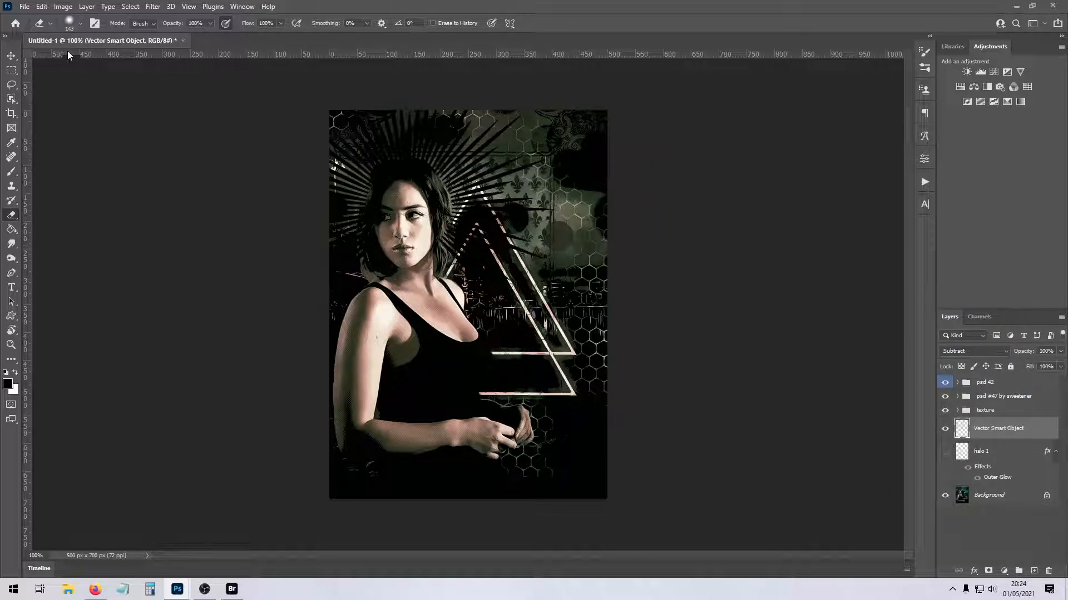
- Erase the sunburst rays over the woman's head with a 77 px eraser and compare the image with and without the sunburst
click(80, 24)
click(90, 55)
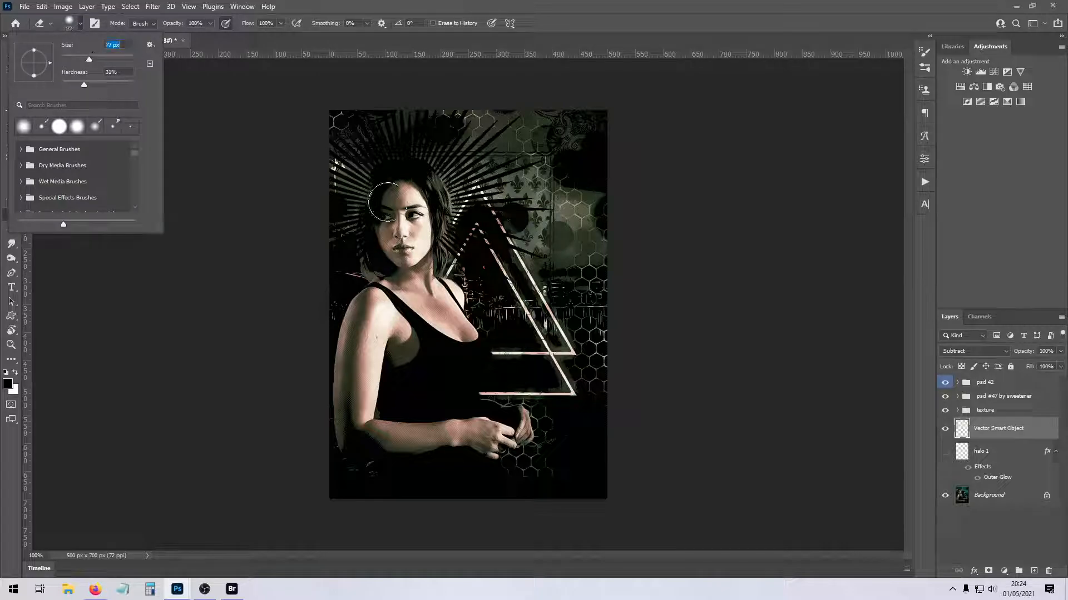
click(406, 208)
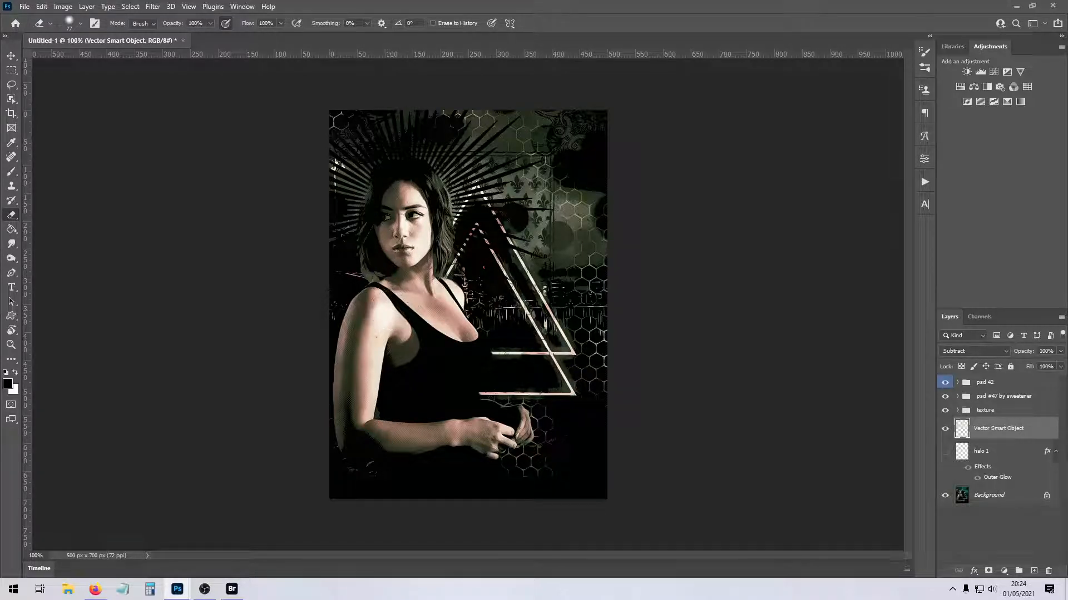
click(945, 432)
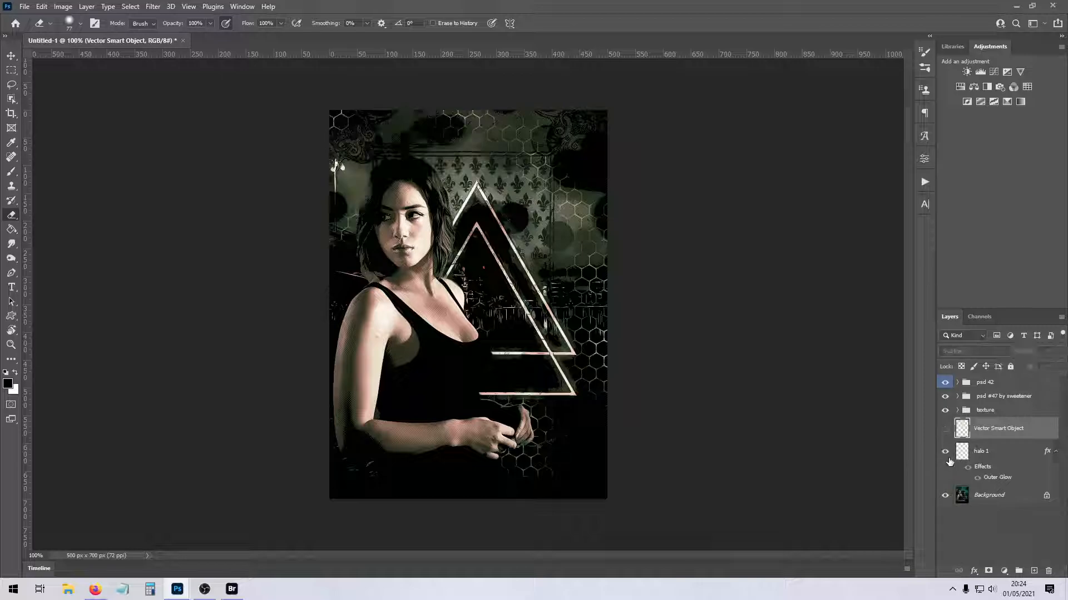
click(945, 432)
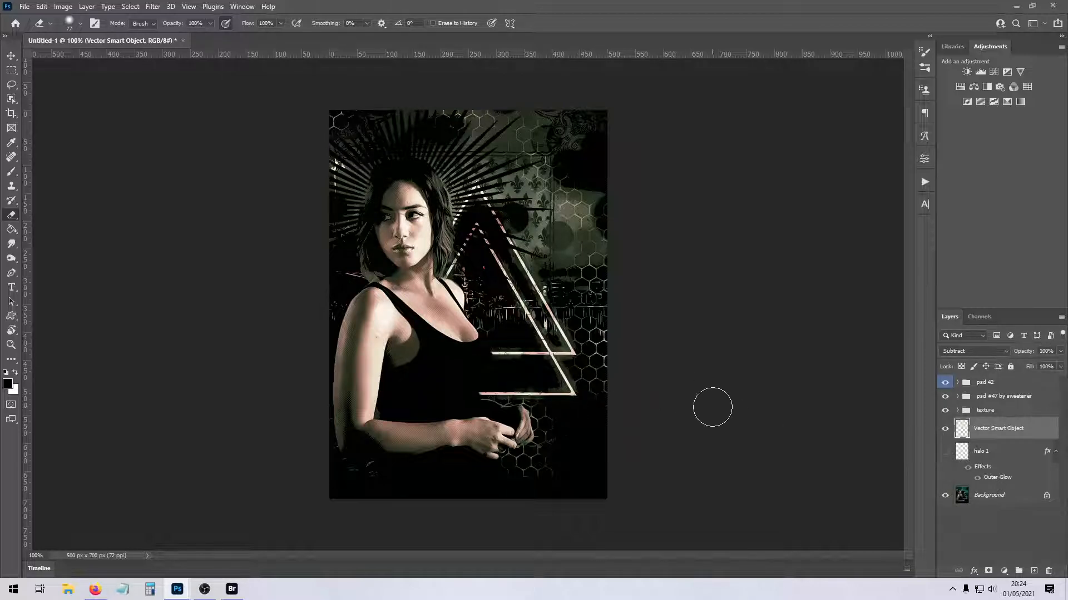
- Select the Background layer and activate the Type tool for adding text directly above it
click(1000, 497)
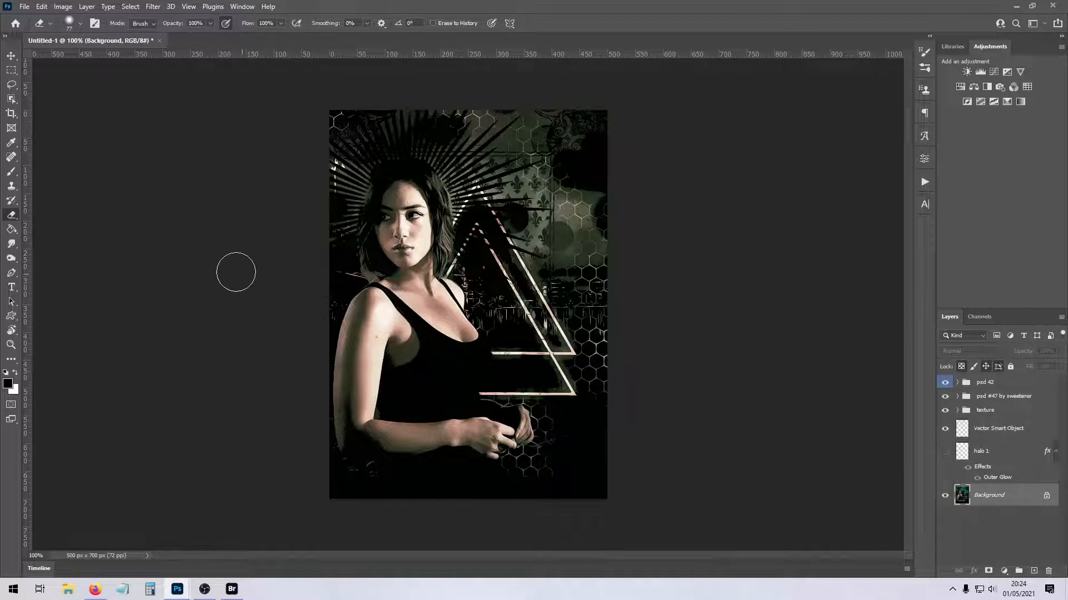
click(11, 287)
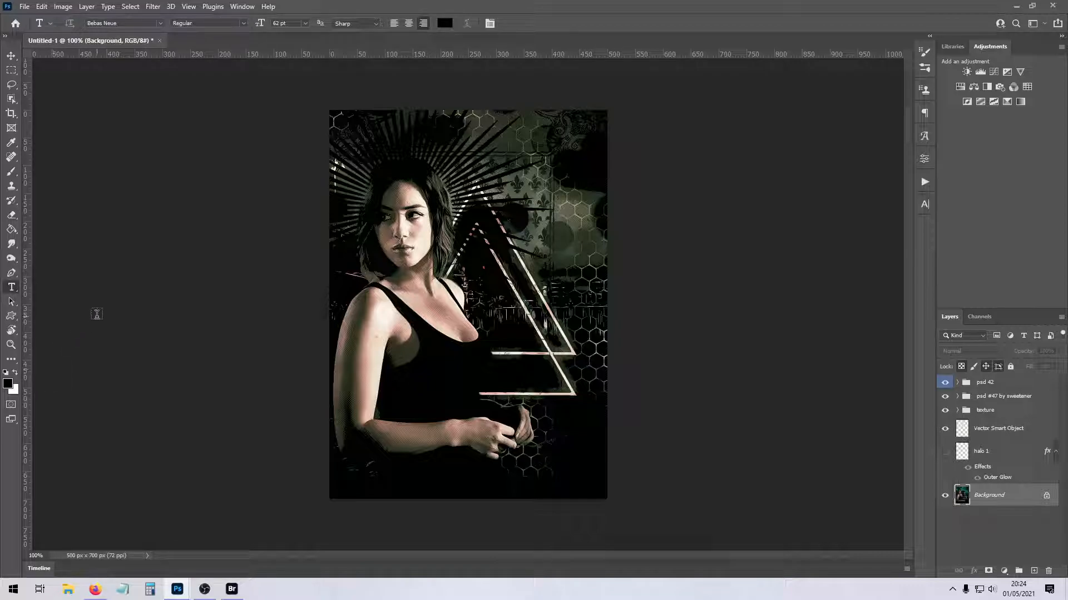